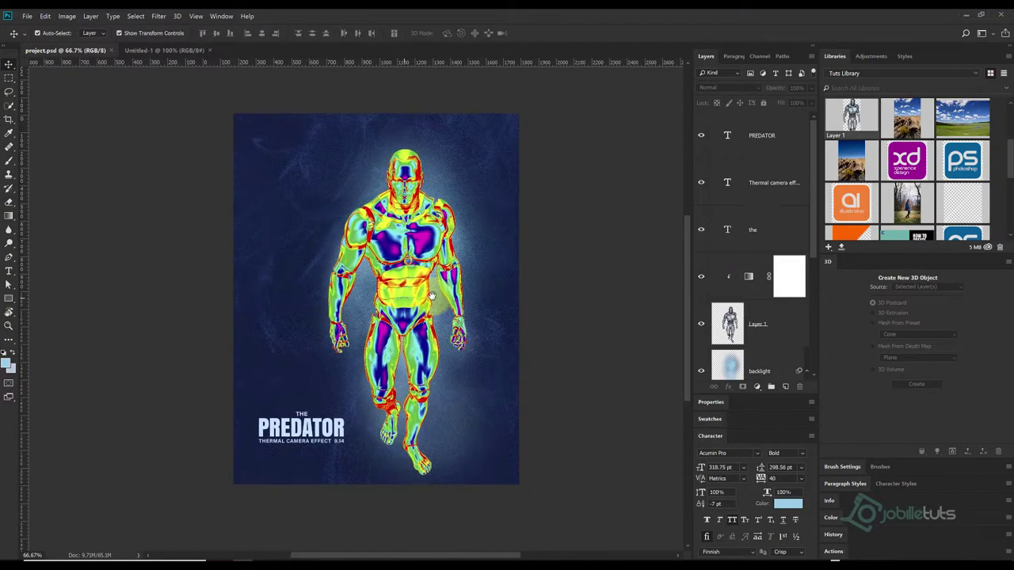
Preview the finished Predator thermal poster at 100% with panels hidden, then switch to blank Untitled-1
key(Tab)
key(ctrl+plus)
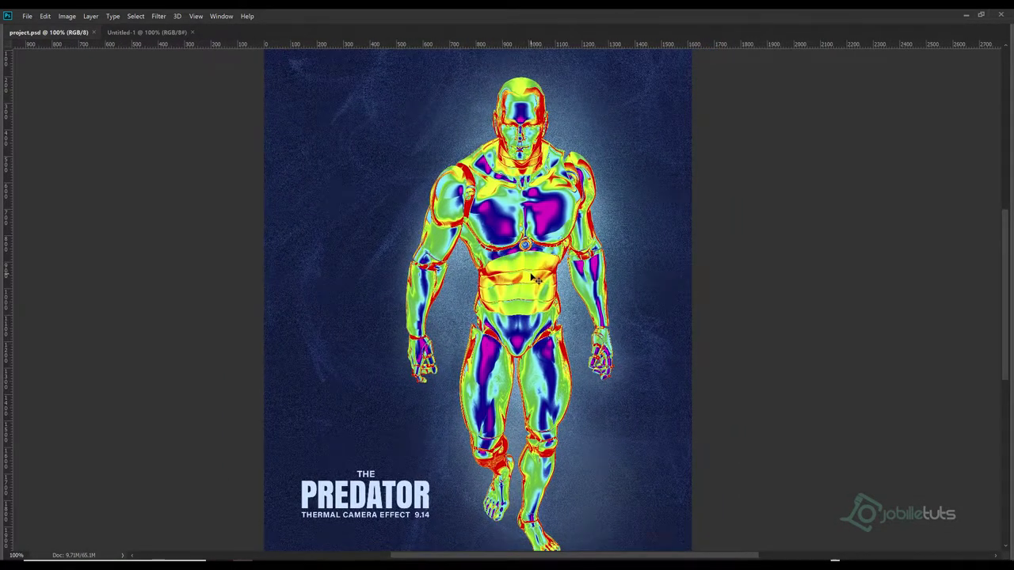
key(Tab)
click(205, 51)
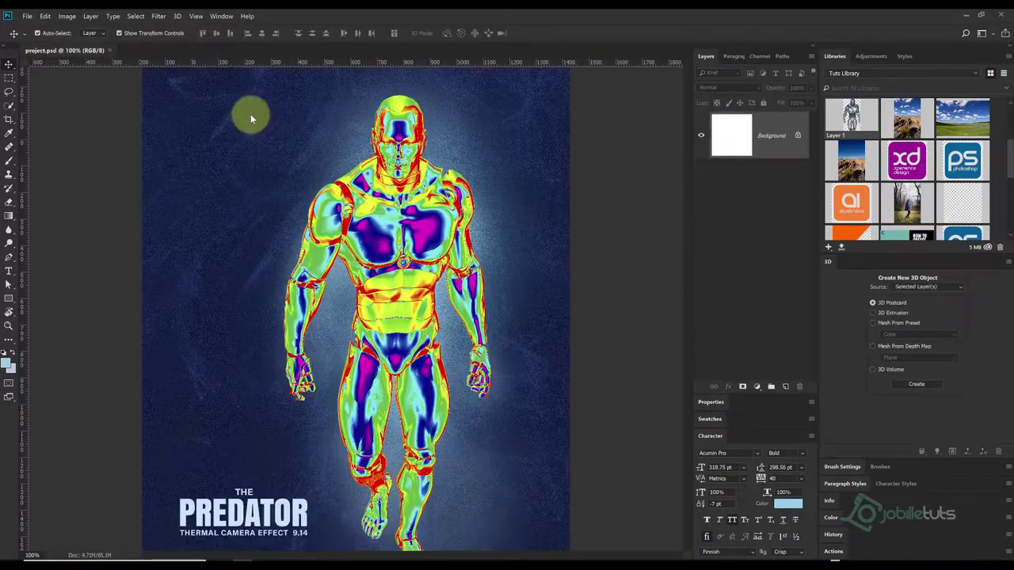
Replace Untitled-1 with a freshly created blank document
click(207, 50)
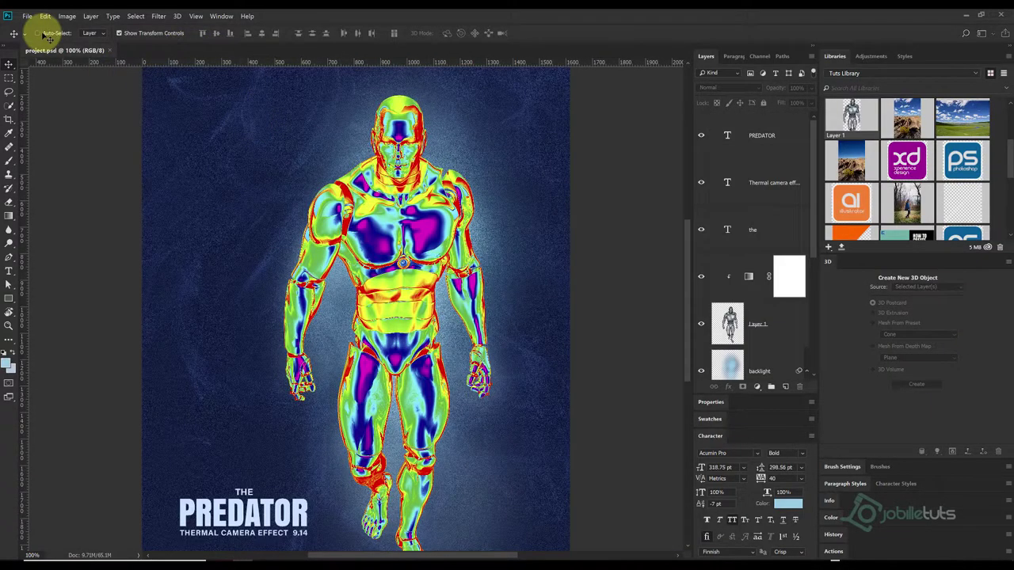
key(ctrl+n)
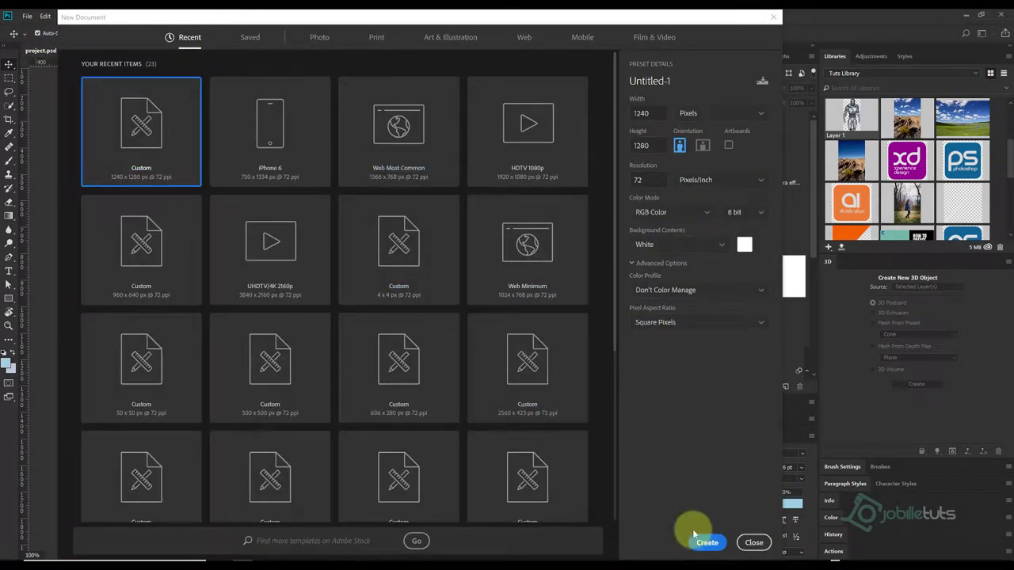
click(707, 544)
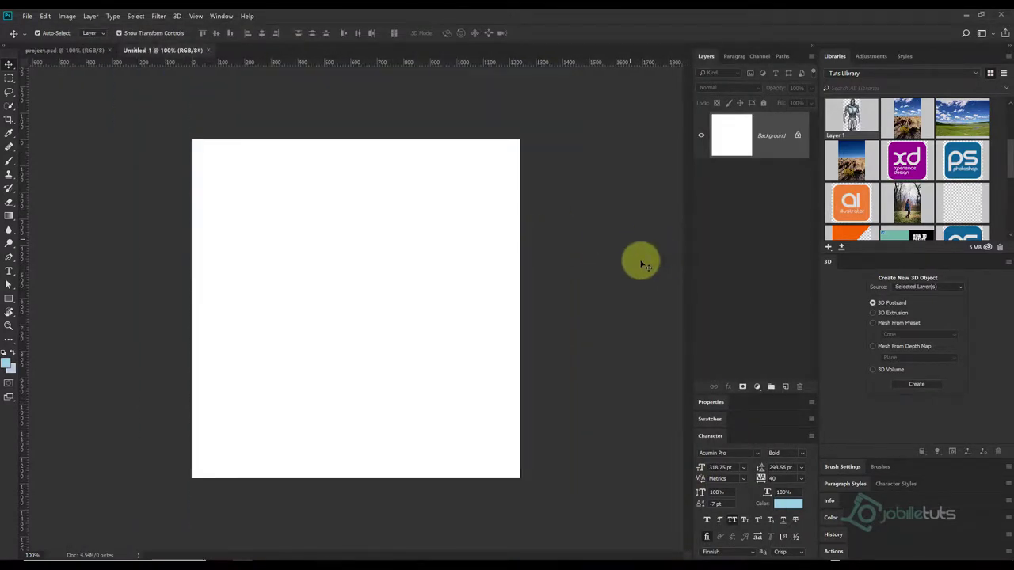
Place the library robot figure, enlarge it to nearly full canvas height, and begin narrowing the crop
mouse_move(854, 118)
mouse_down()
mouse_move(381, 234)
mouse_move(271, 232)
mouse_up()
drag(334, 344, 385, 449)
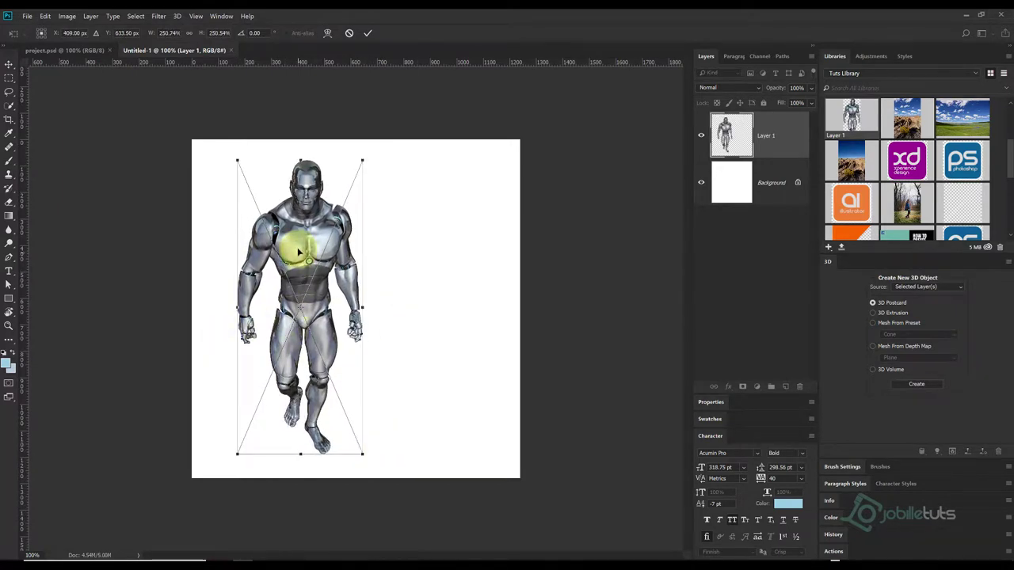
drag(300, 250, 324, 231)
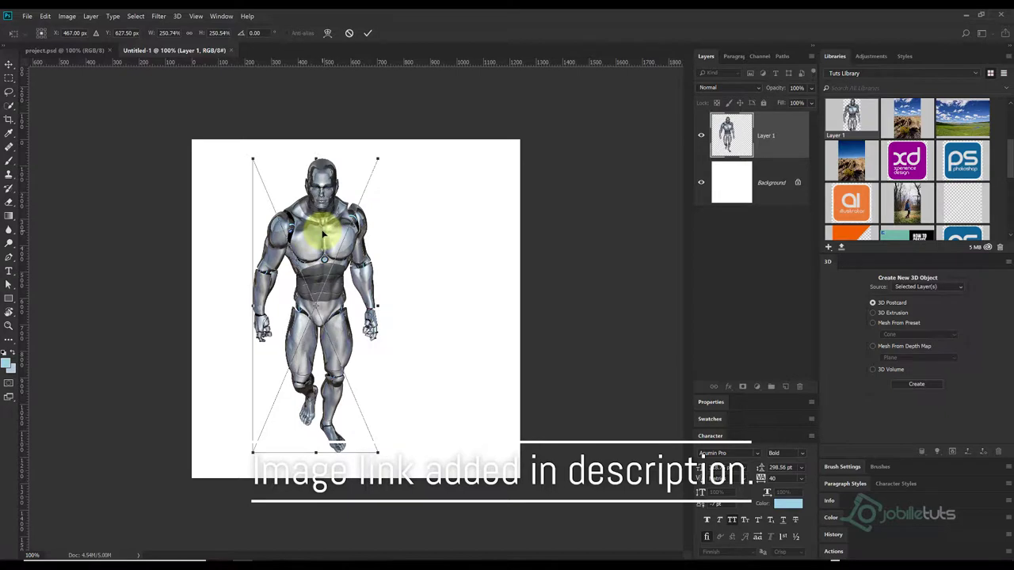
key(Return)
key(c)
drag(516, 310, 475, 316)
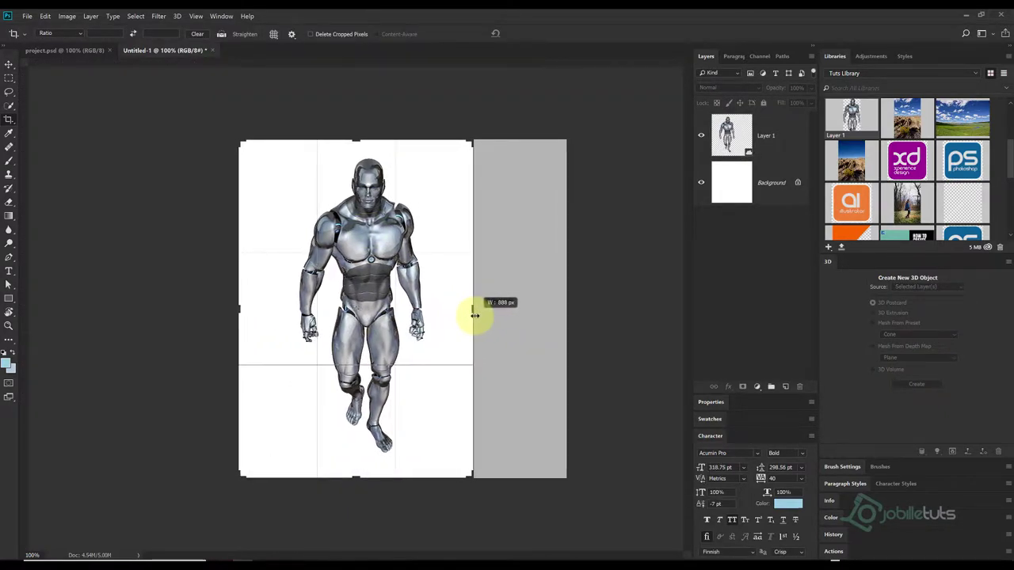
Crop the canvas to a narrower portrait shape
drag(235, 306, 227, 308)
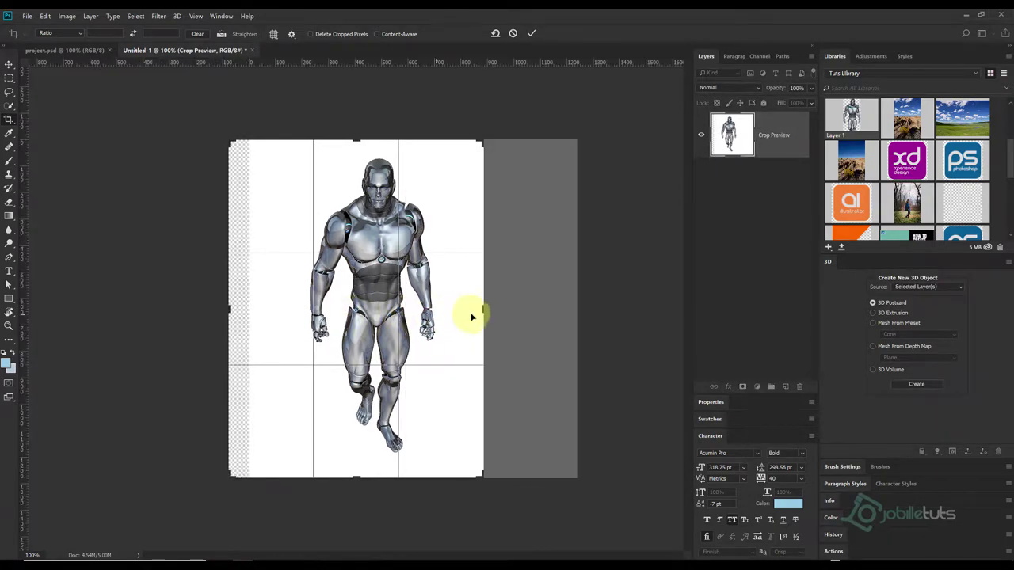
mouse_move(396, 294)
mouse_down()
mouse_move(390, 305)
mouse_move(385, 295)
mouse_up()
key(Return)
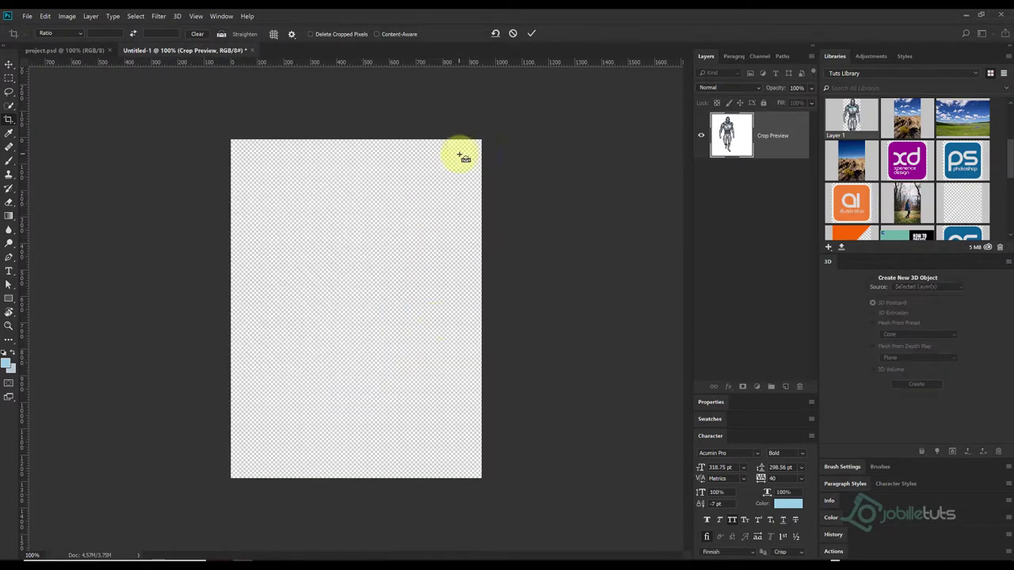
click(257, 374)
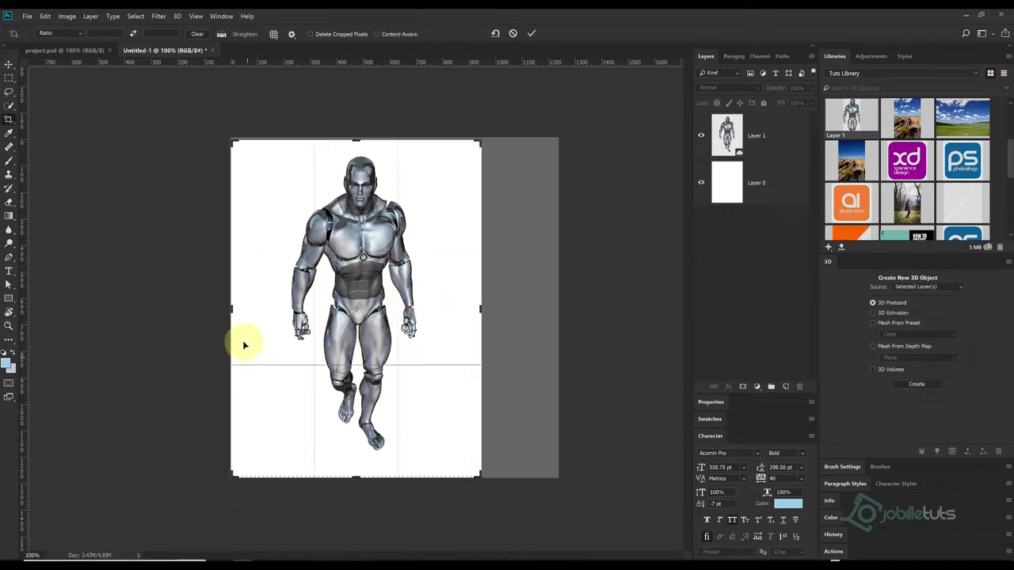
click(10, 65)
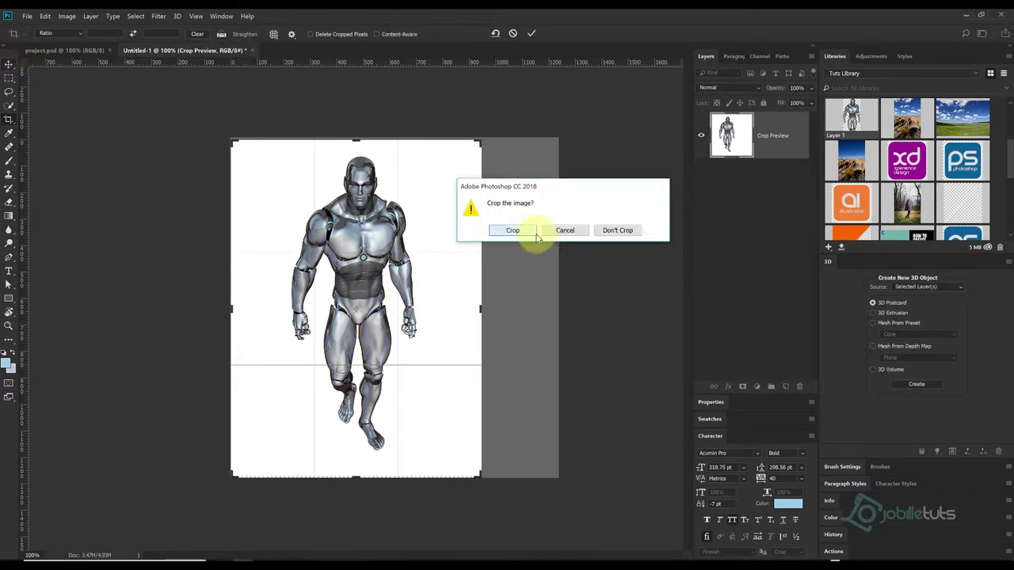
click(611, 232)
Recentre the robot and scale white Layer 0 to 77.02% width to fit the canvas
drag(389, 245, 404, 251)
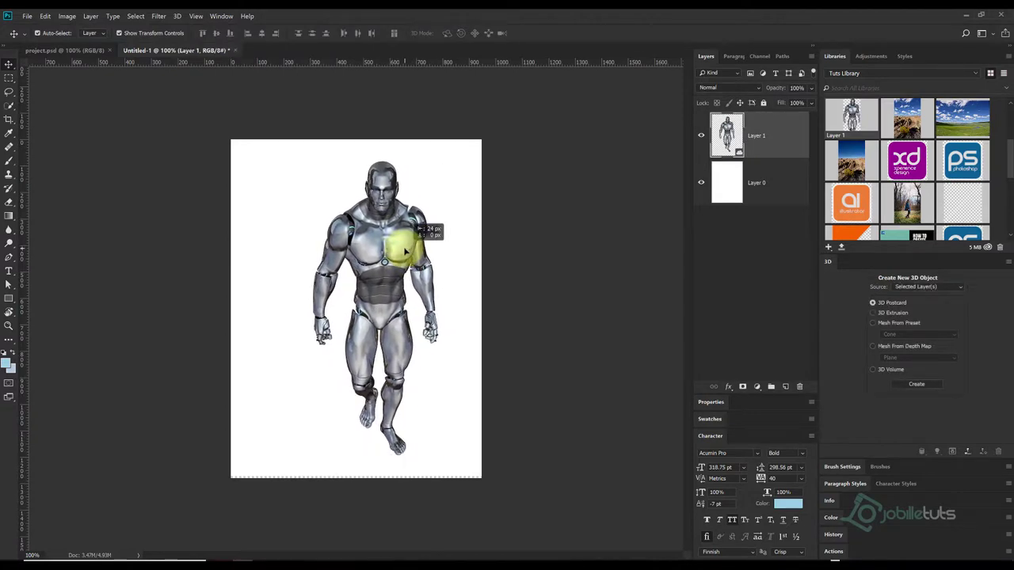
click(561, 249)
click(466, 321)
drag(433, 460, 434, 465)
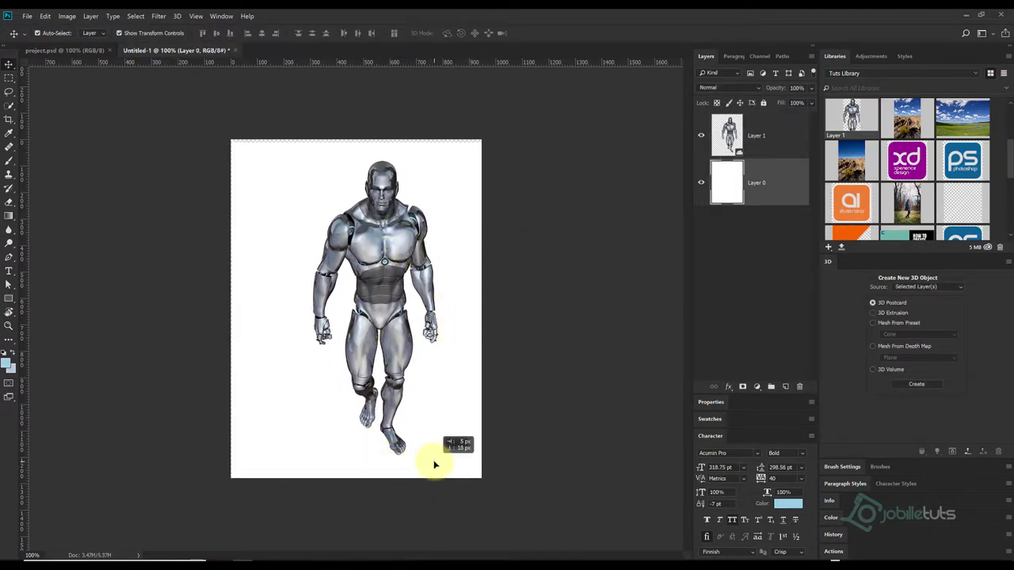
drag(394, 141, 393, 138)
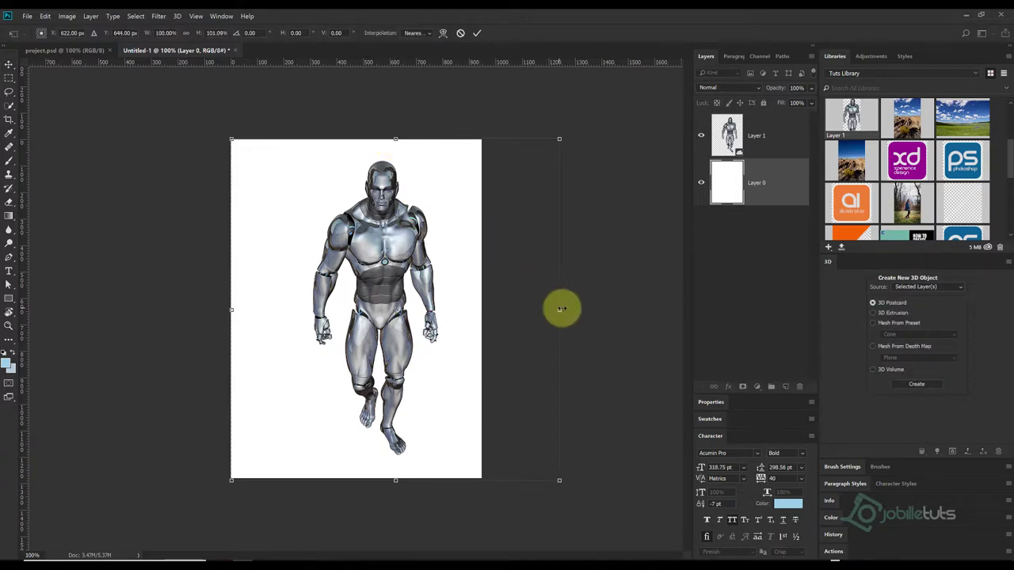
drag(559, 311, 485, 301)
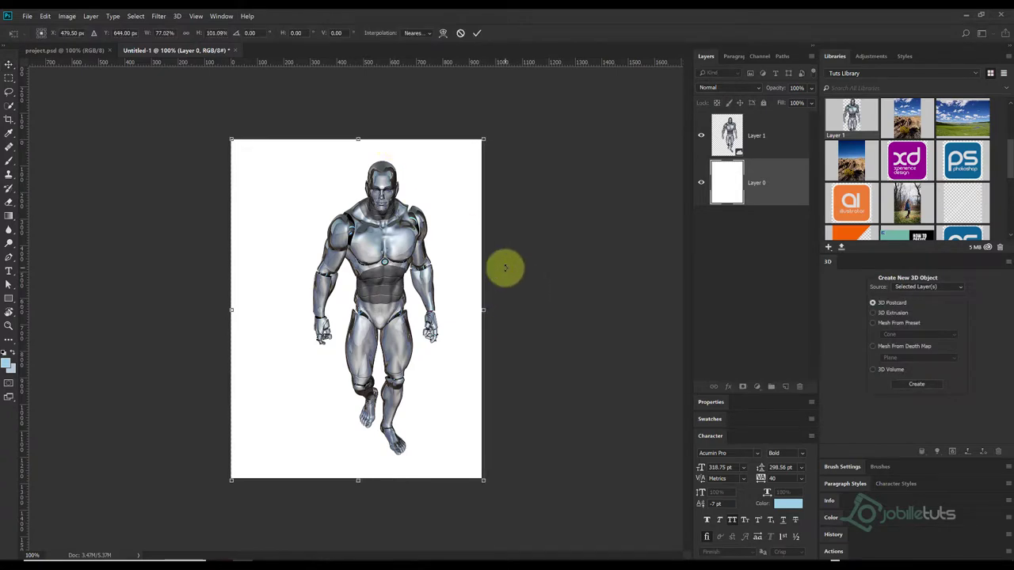
key(Return)
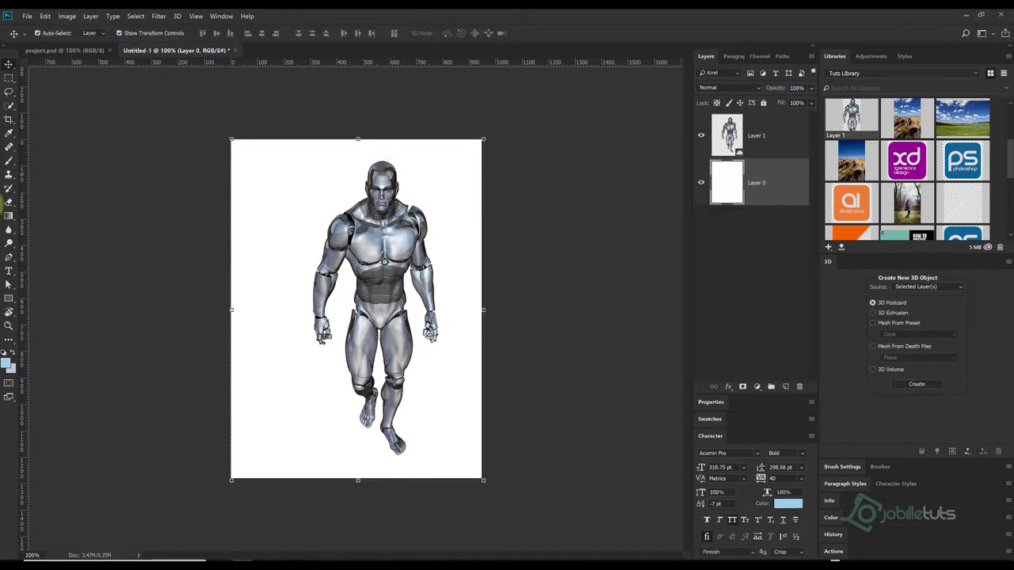
Fill the background layer with dark blue using the Paint Bucket
right_click(10, 215)
click(51, 222)
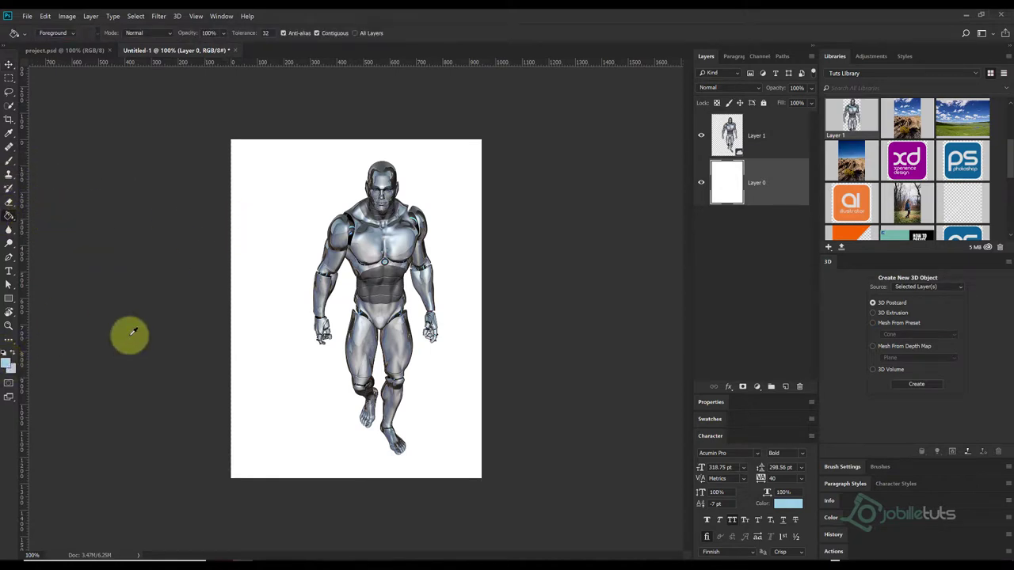
click(783, 112)
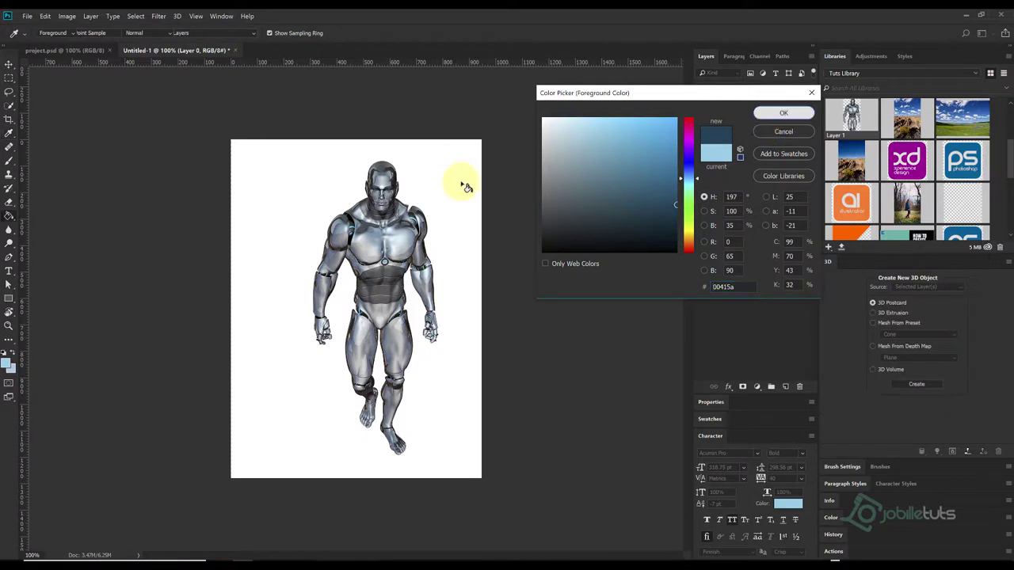
click(464, 194)
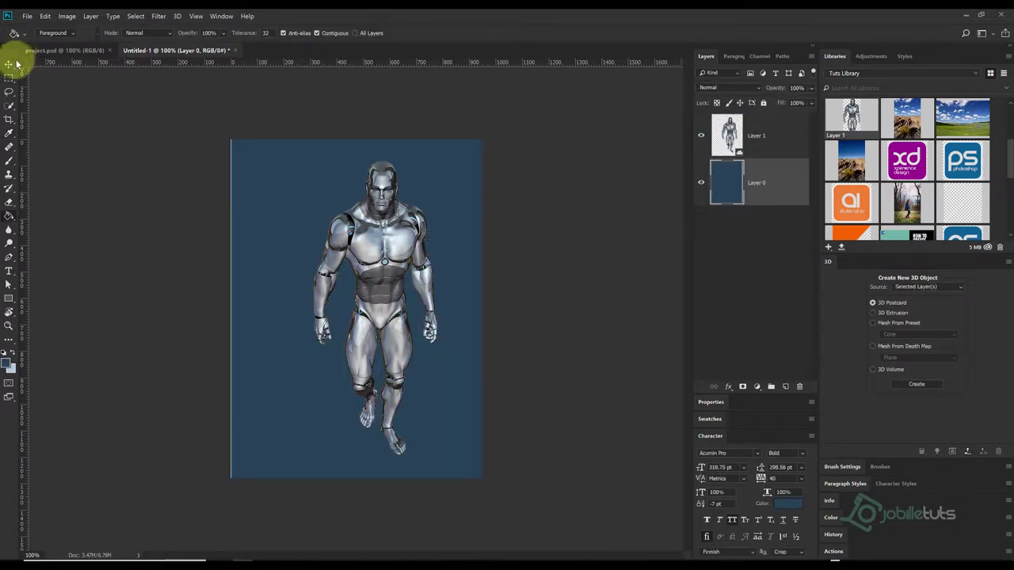
Refill the background with deeper navy #031a39 and stretch it slightly past the left edge
click(10, 365)
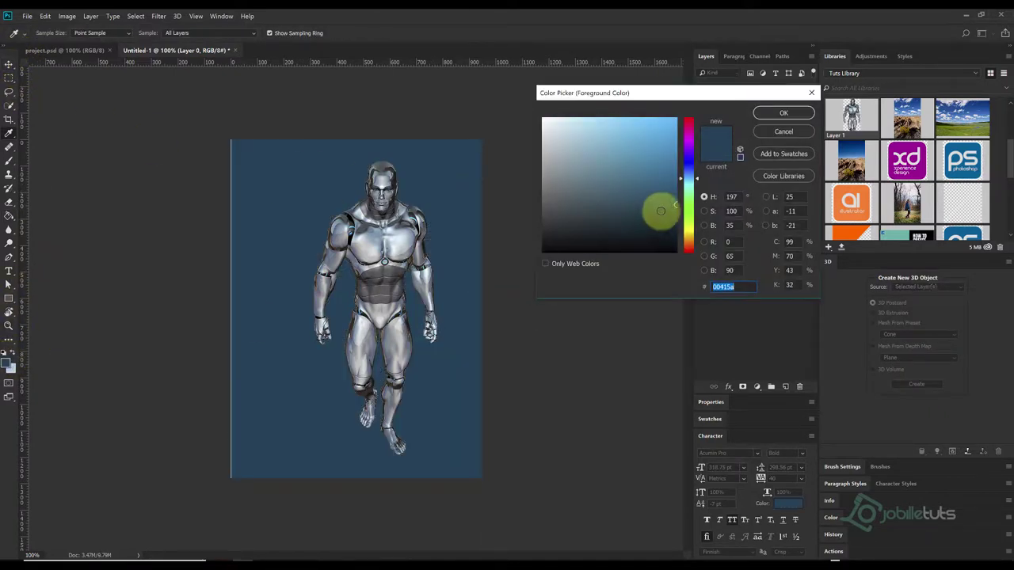
click(688, 172)
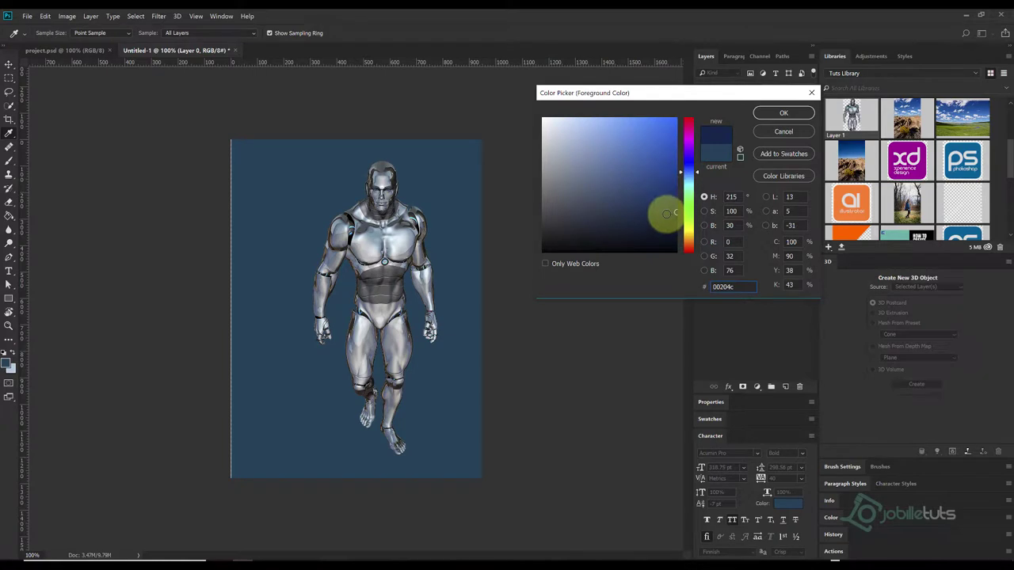
click(772, 115)
click(469, 302)
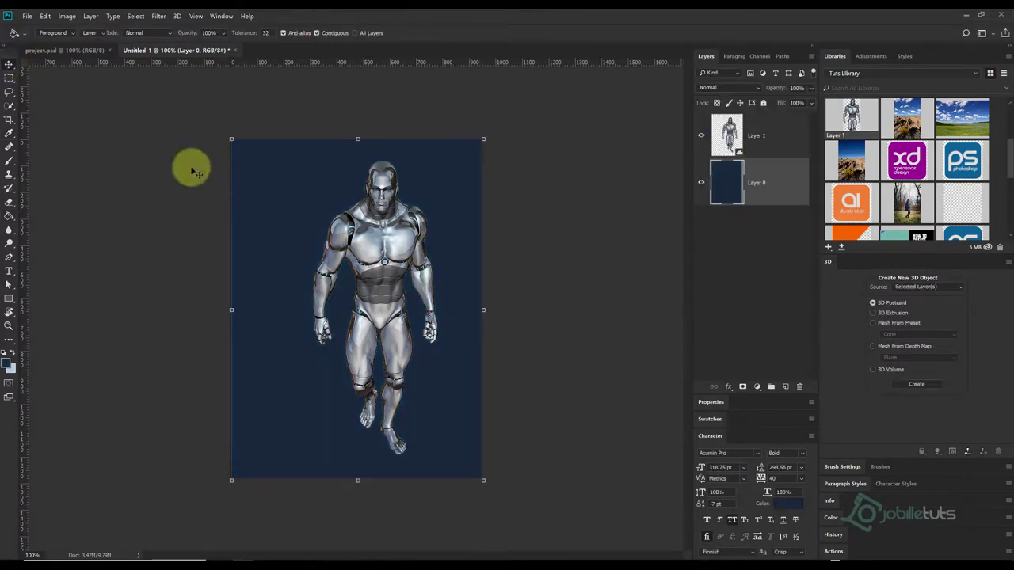
key(ctrl+t)
drag(232, 309, 226, 310)
key(Return)
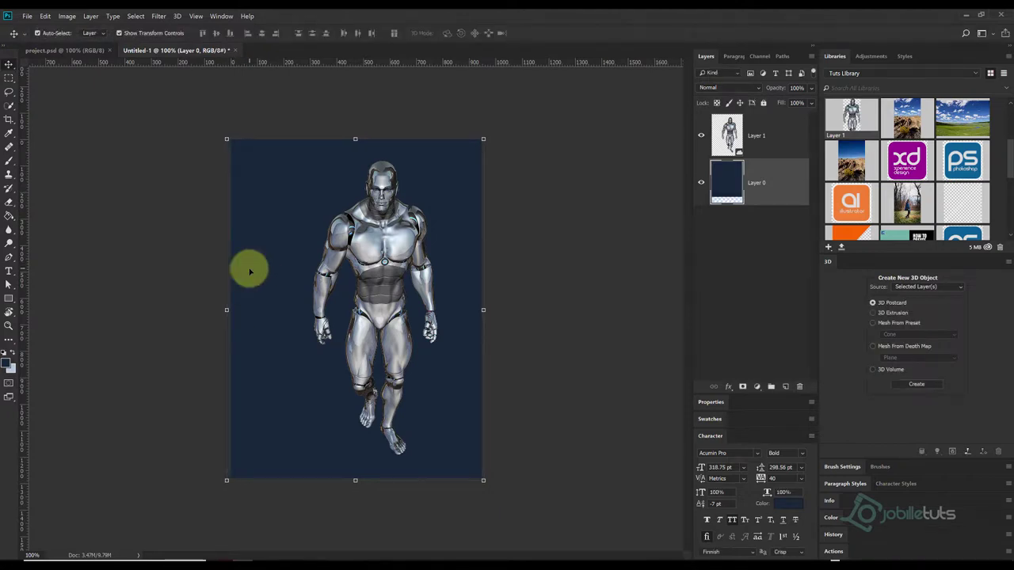
click(711, 253)
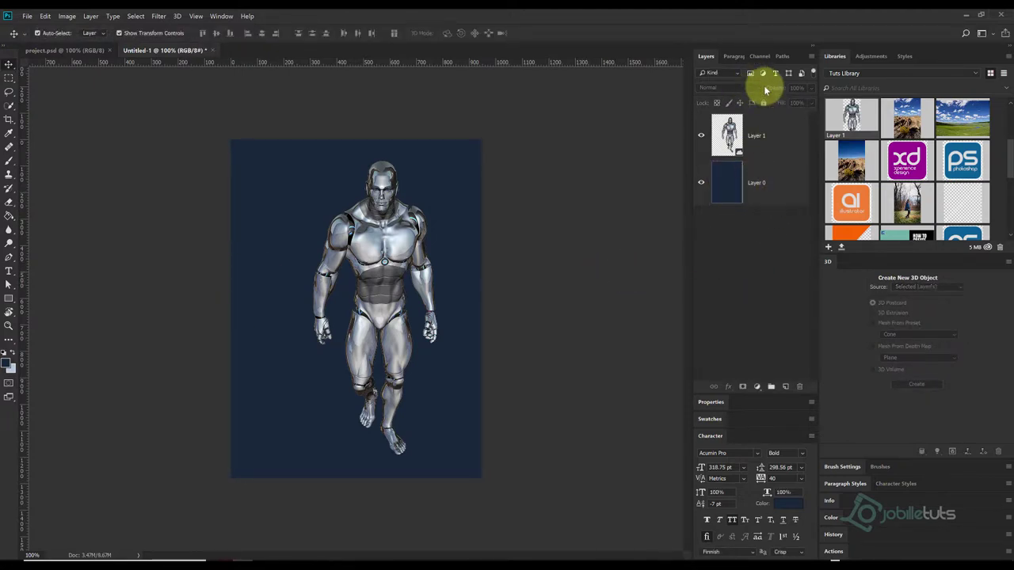
Add empty Layer 2 above the background and pick the 30 px soft round brush
click(785, 387)
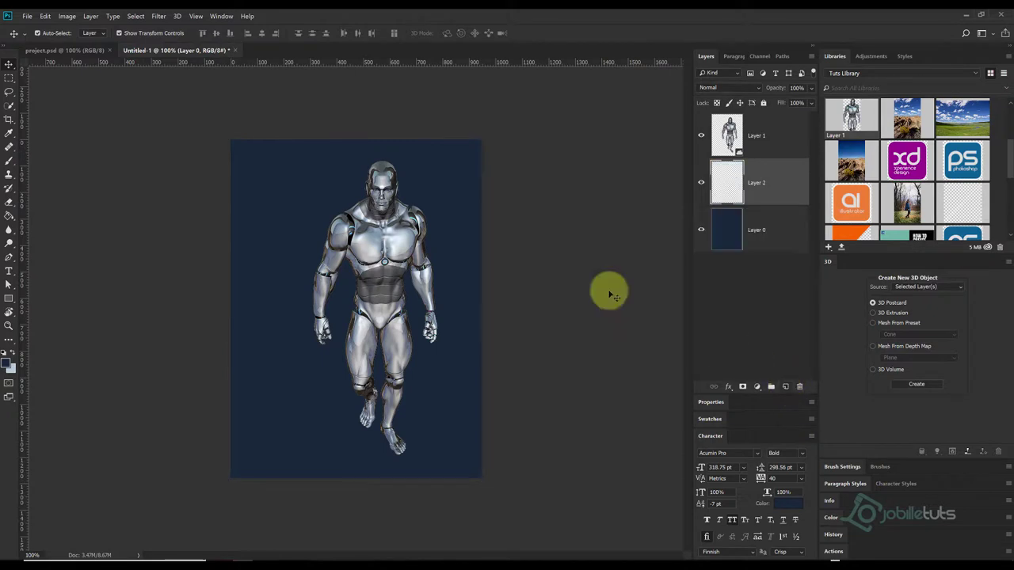
key(b)
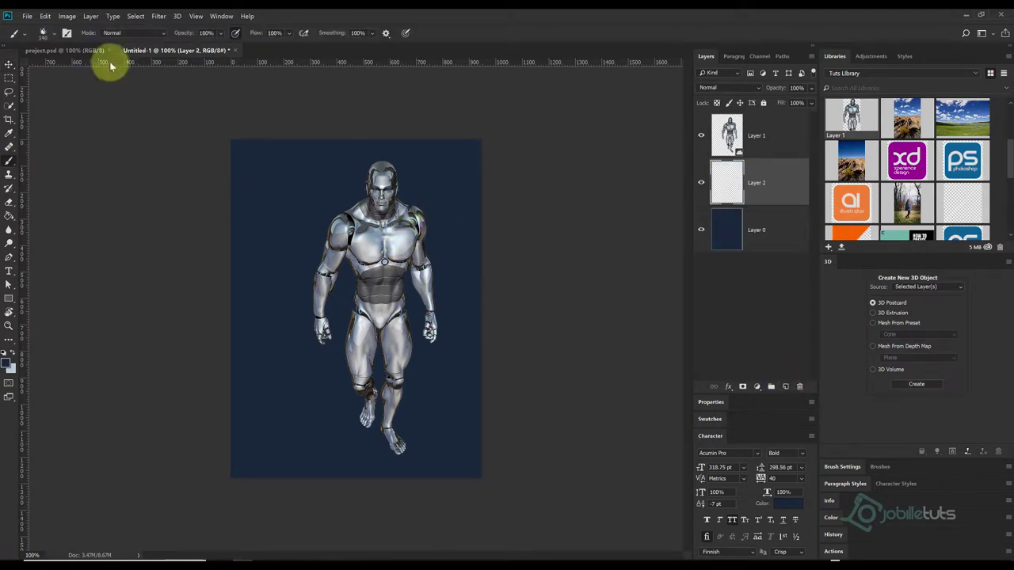
click(66, 32)
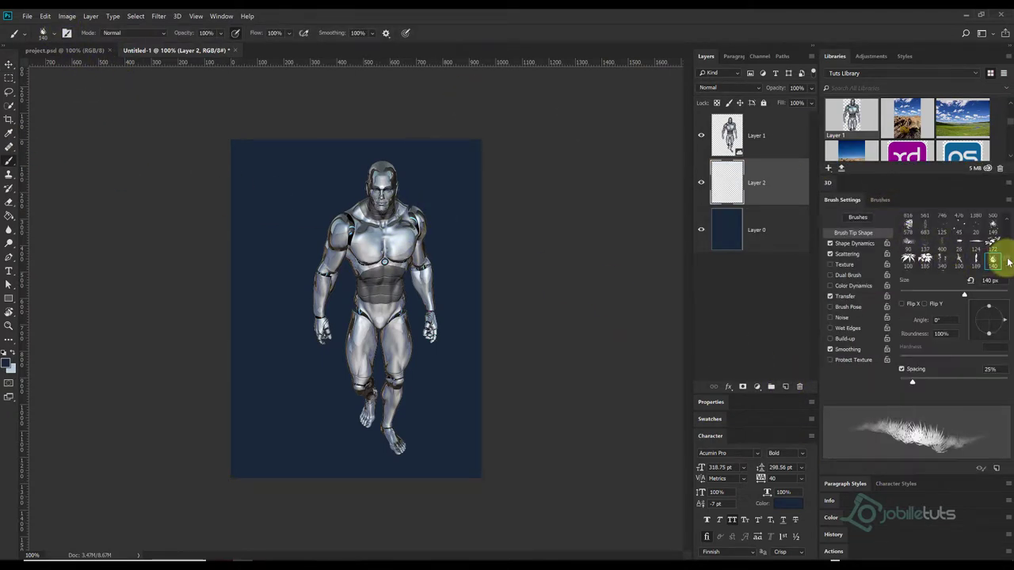
drag(1009, 263, 1012, 214)
click(910, 223)
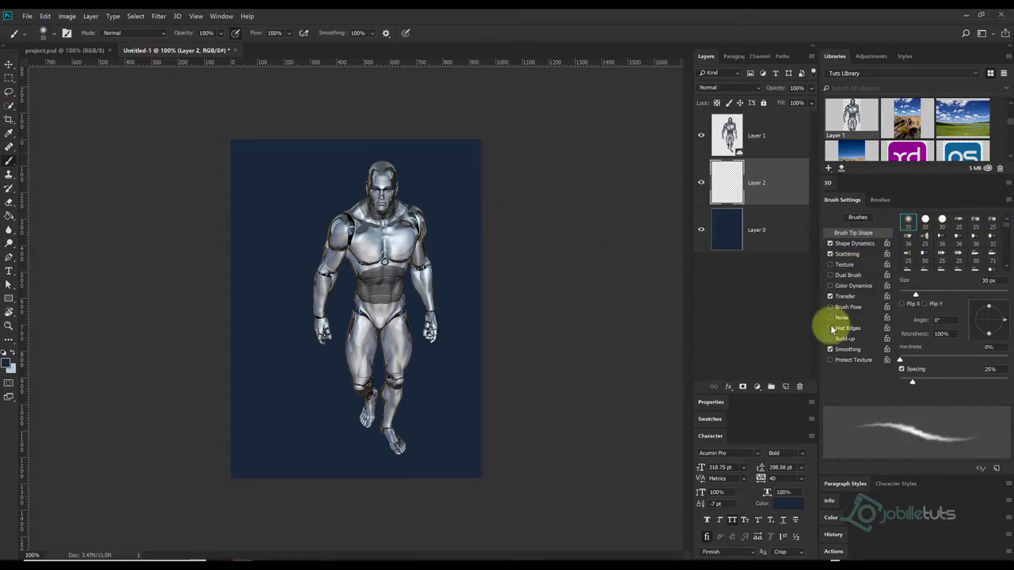
Enable brush Transfer and Shape Dynamics with 7% angle jitter and 22% roundness jitter
click(853, 245)
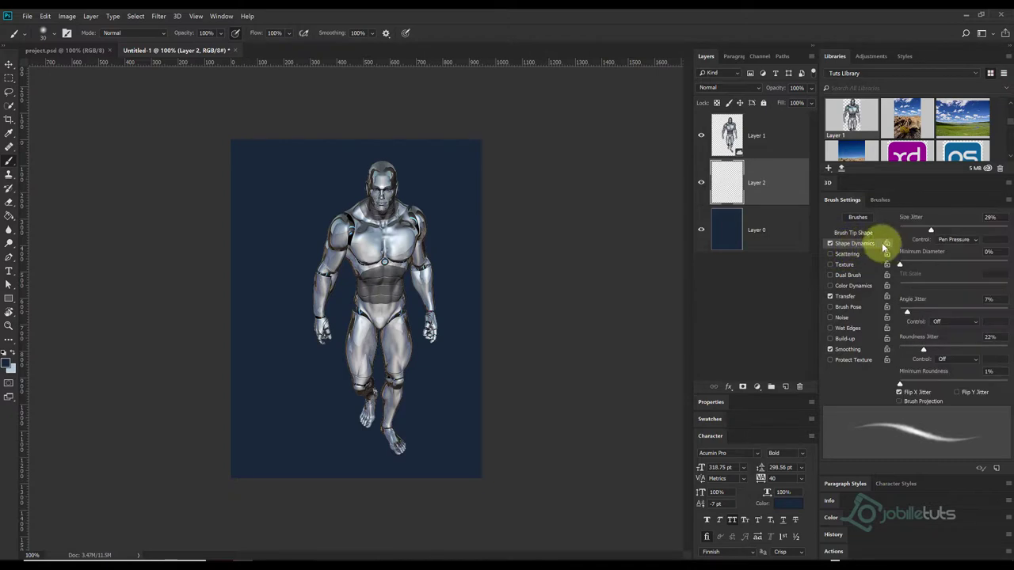
click(846, 298)
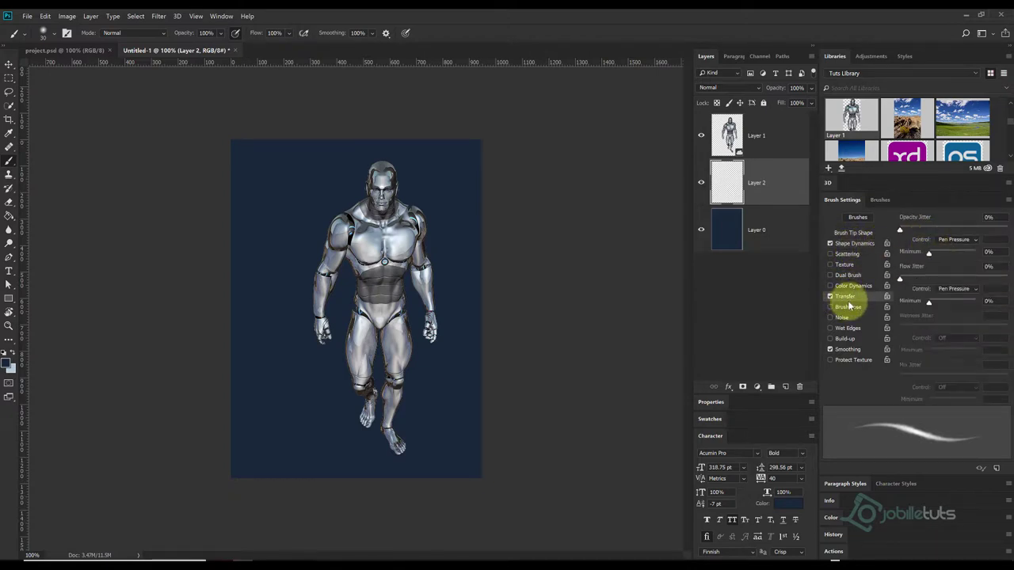
click(860, 244)
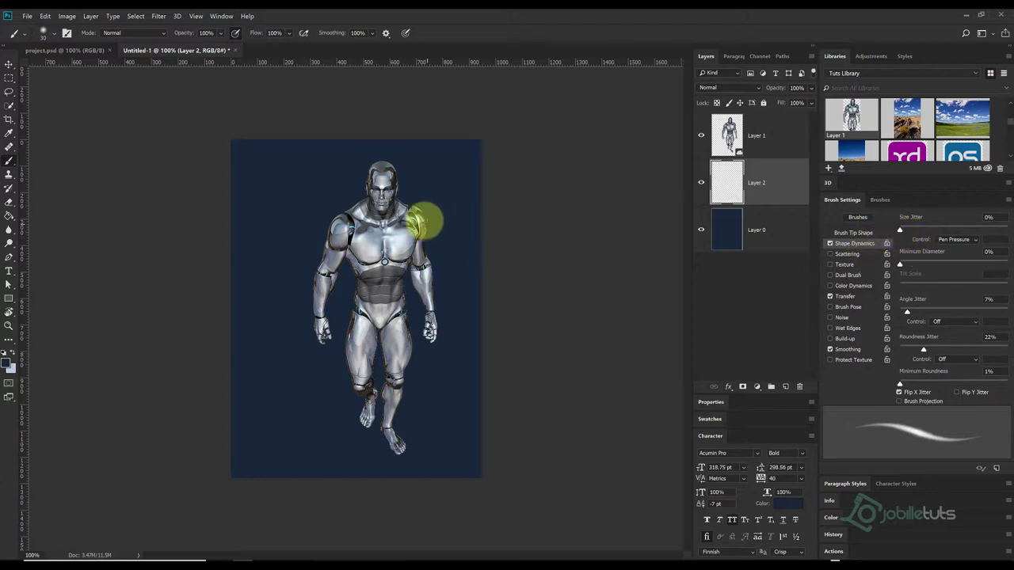
Set a light blue foreground colour and a 0% hardness round brush
click(10, 366)
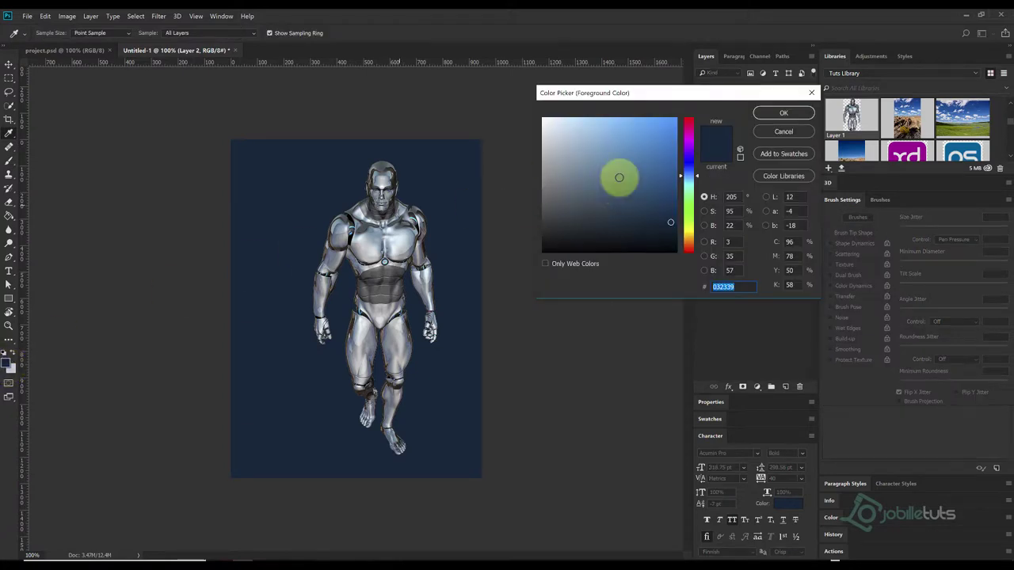
click(641, 181)
click(783, 112)
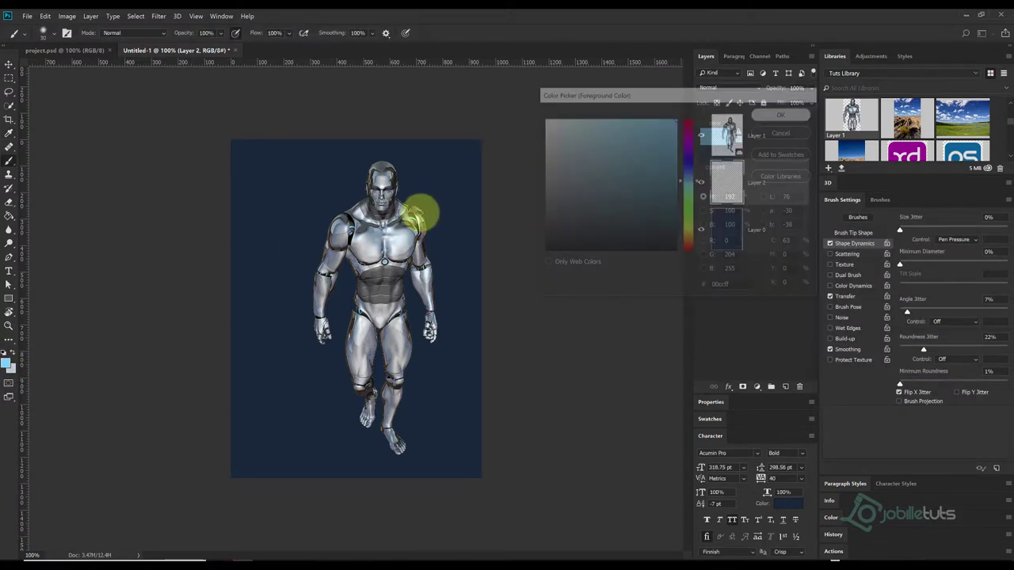
click(858, 218)
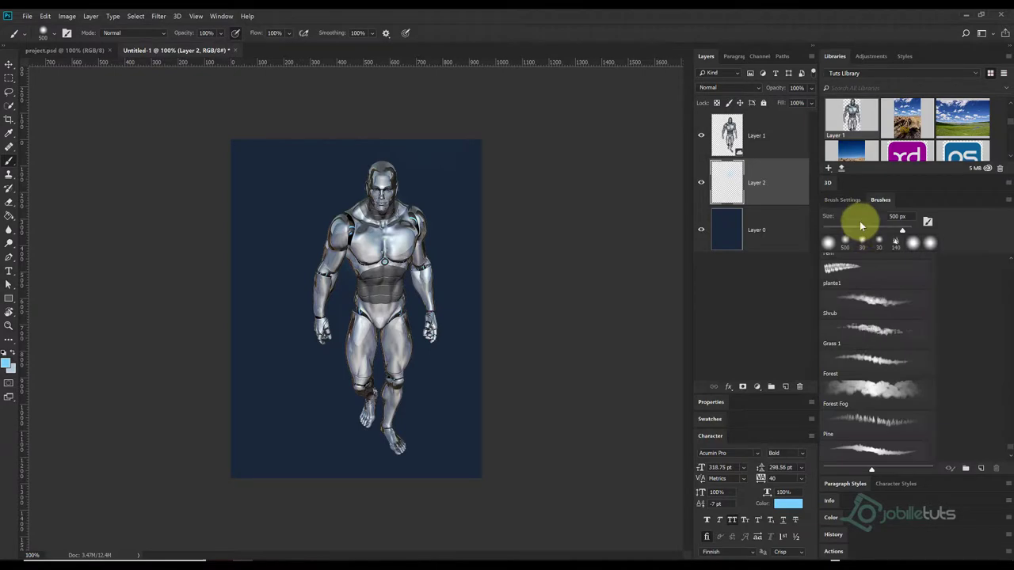
click(45, 33)
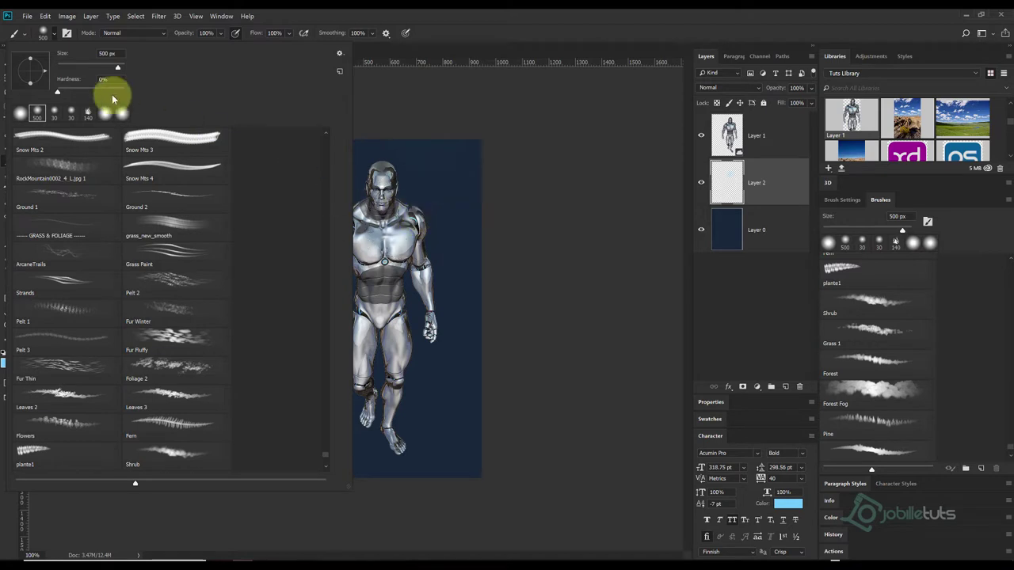
click(387, 183)
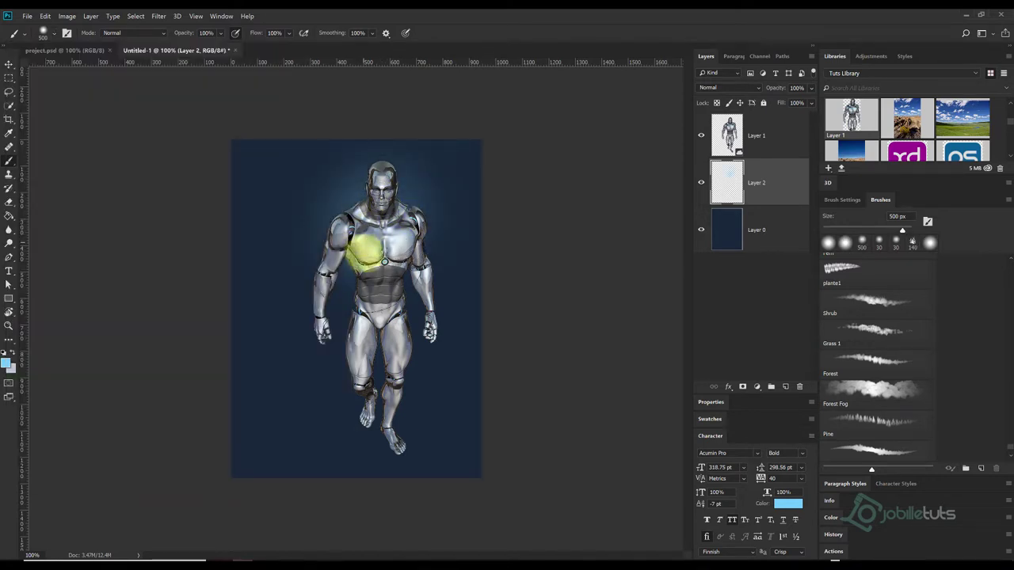
Paint a light-blue glow around the robot on Layer 2, then add a Gradient Map above Layer 1
drag(373, 323, 368, 396)
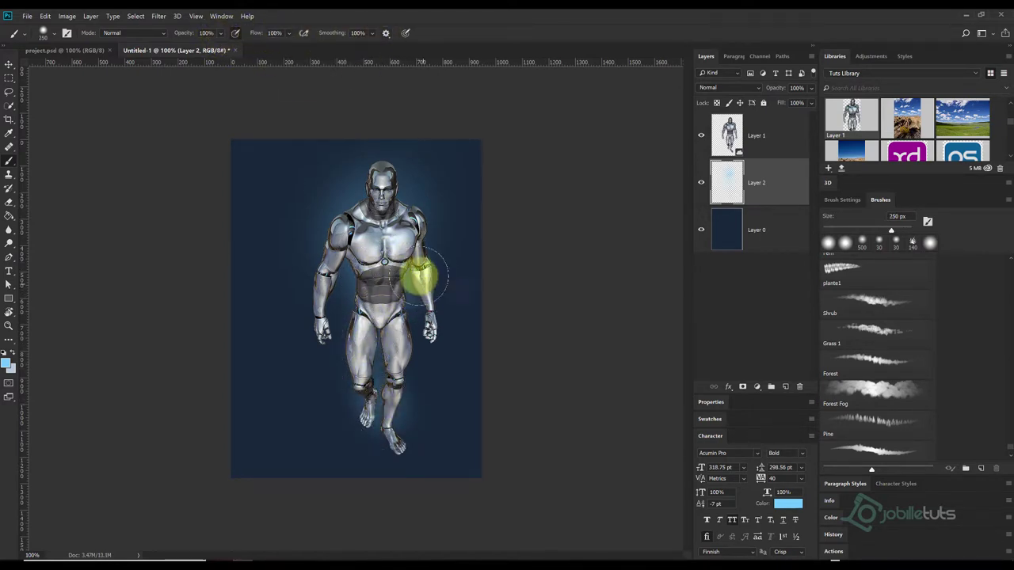
key(bracketleft)
key(bracketleft)
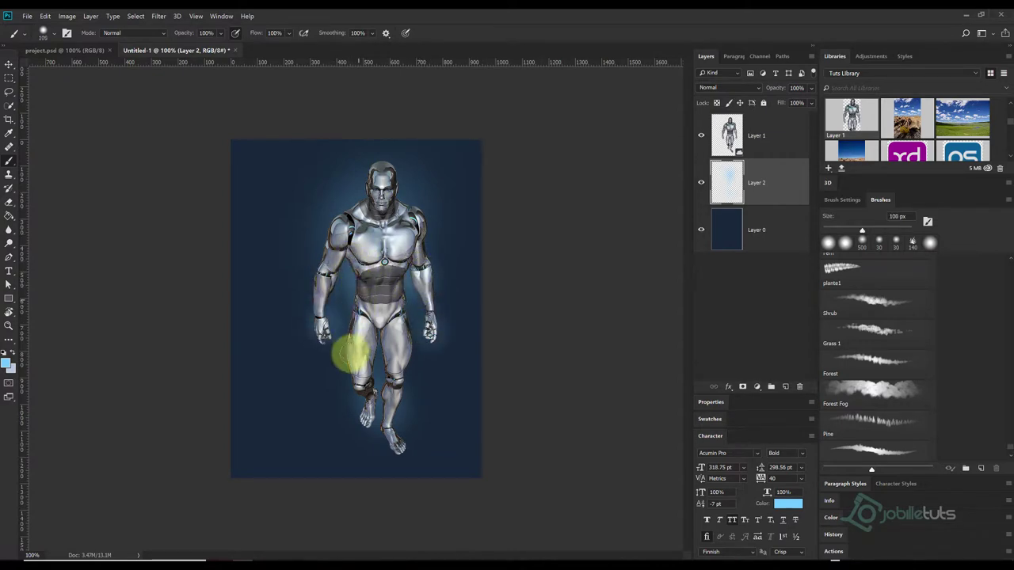
key(bracketleft)
key(bracketleft)
key(bracketleft)
key(bracketright)
key(bracketright)
key(bracketright)
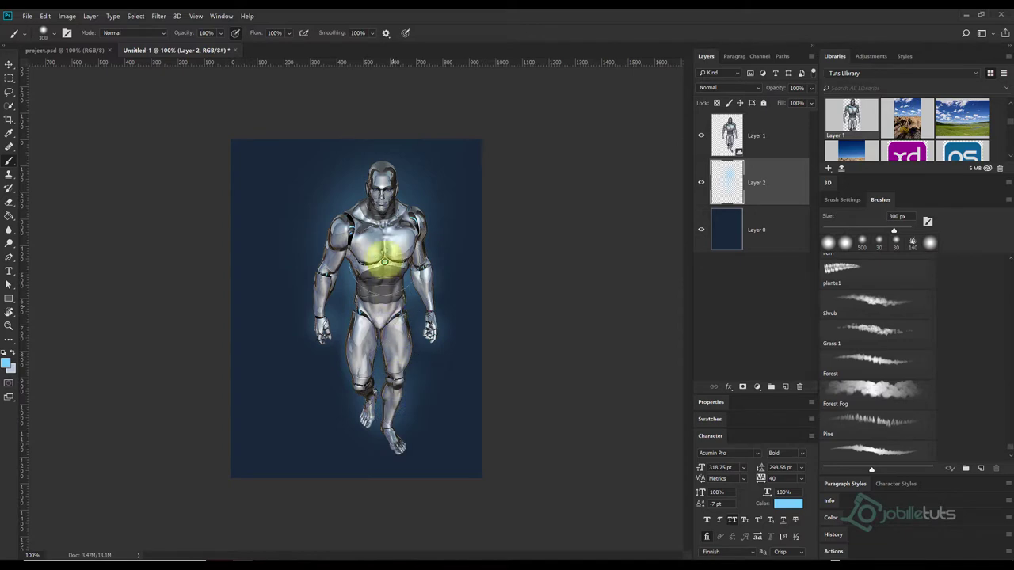
key(bracketleft)
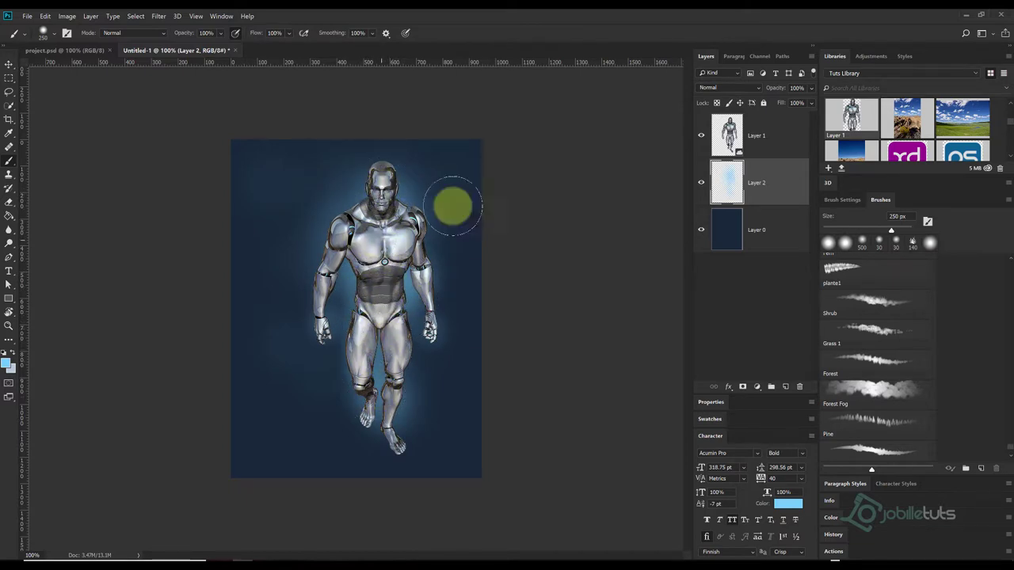
click(778, 136)
click(757, 388)
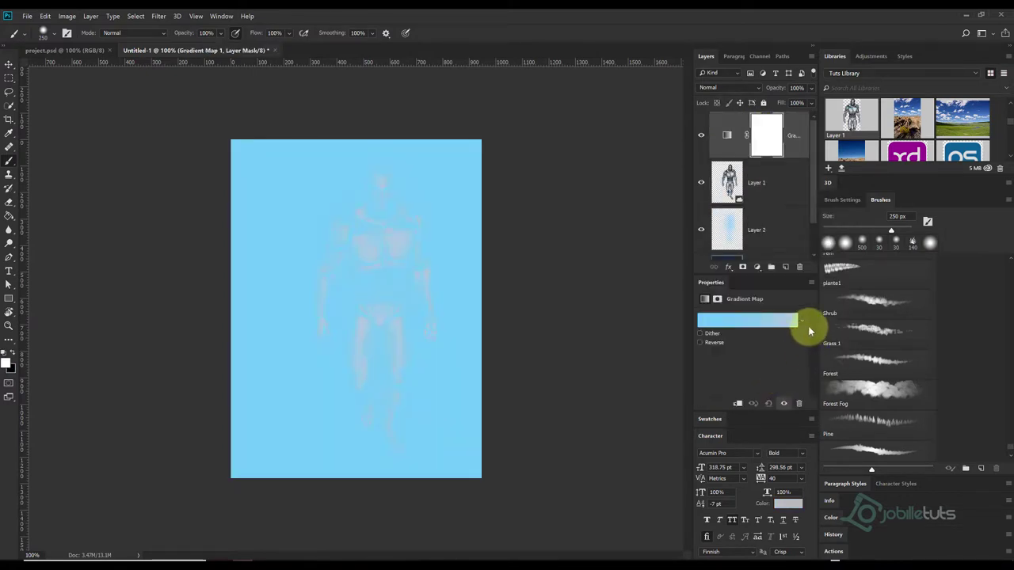
Apply the rainbow preset to the Gradient Map and clip it to robot Layer 1
click(800, 320)
drag(804, 360, 799, 445)
click(726, 454)
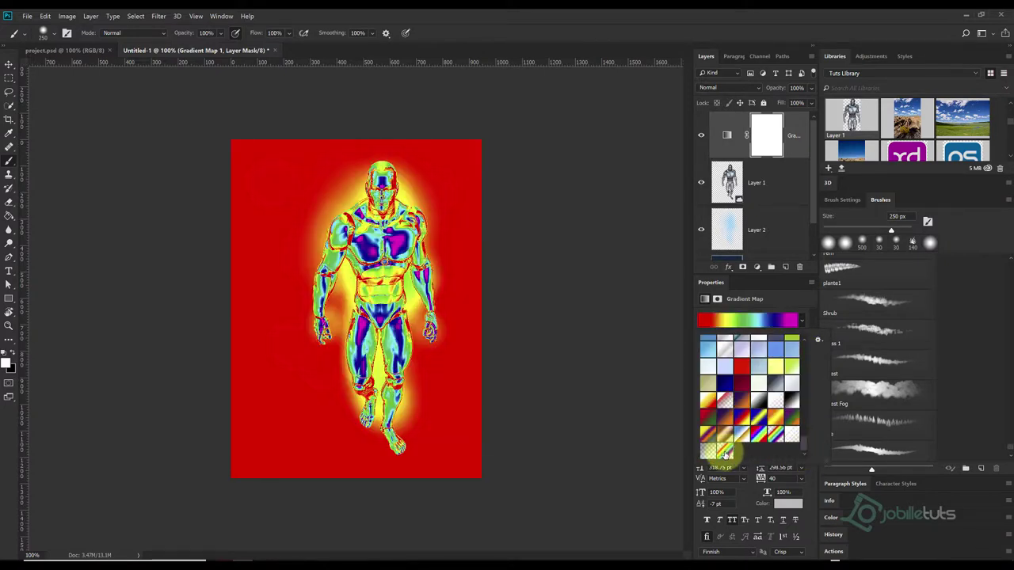
click(796, 154)
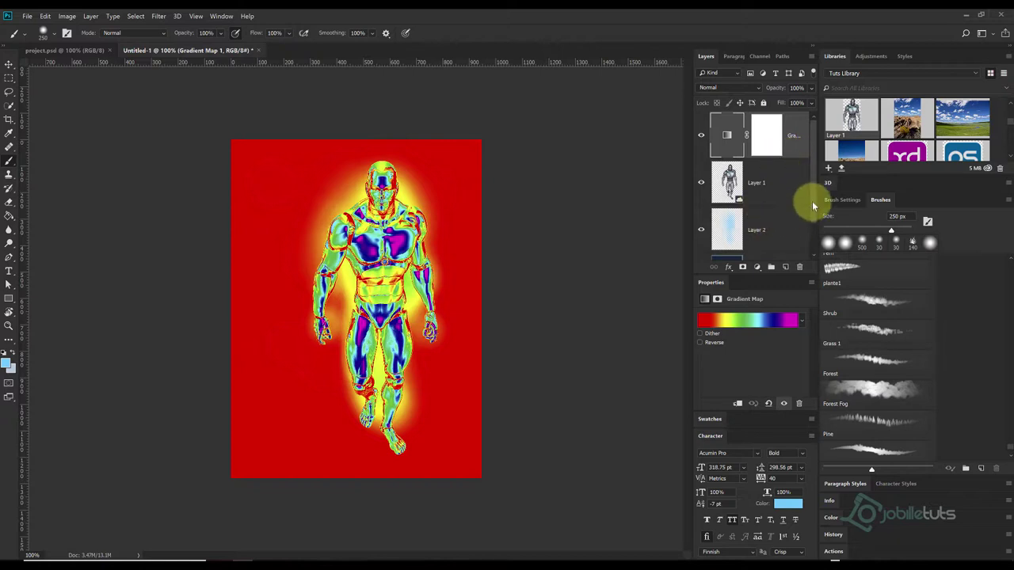
alt+click(788, 155)
Select the Move tool and bring up the Open dialog
click(9, 64)
click(657, 186)
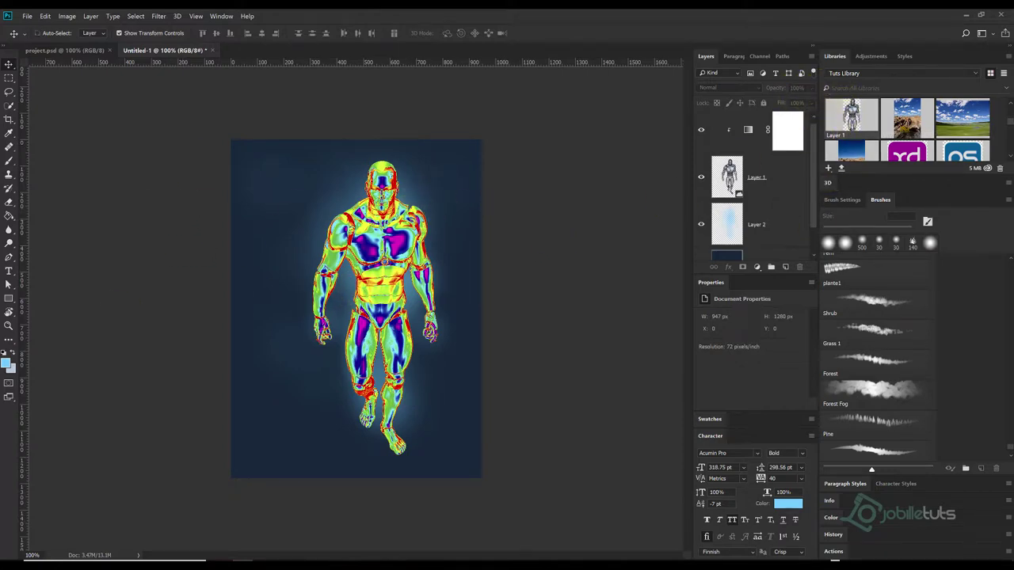
key(ctrl+o)
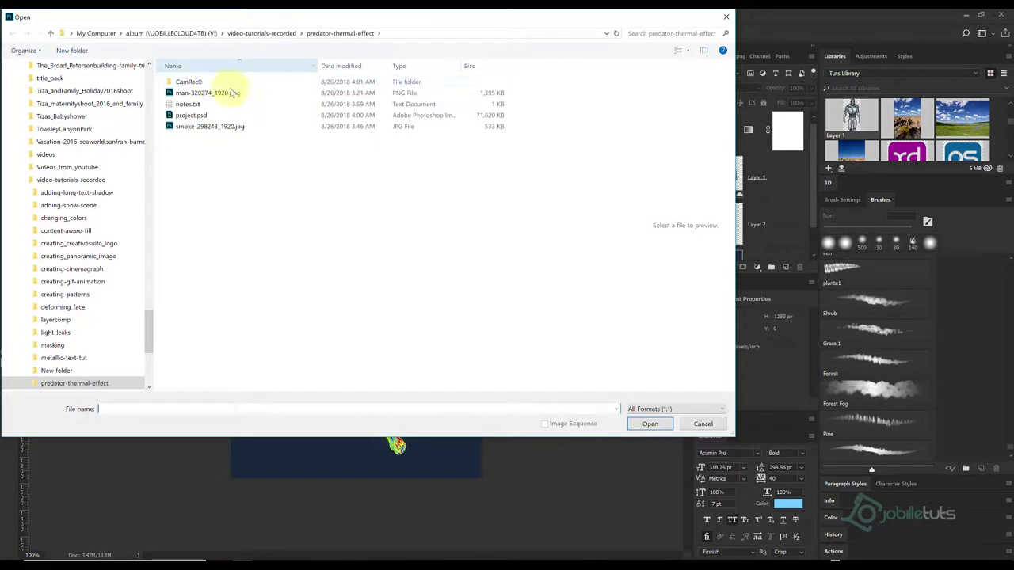
Open Desktop Capture.PNG, the gradient stop reference, at 200%, then return to Untitled-1
click(225, 127)
click(194, 103)
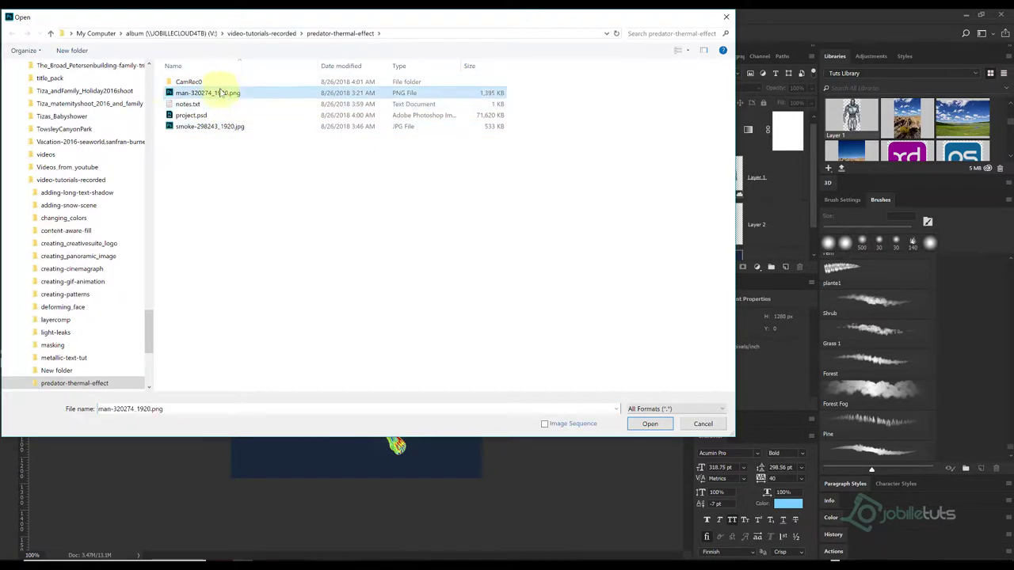
drag(149, 329, 159, 40)
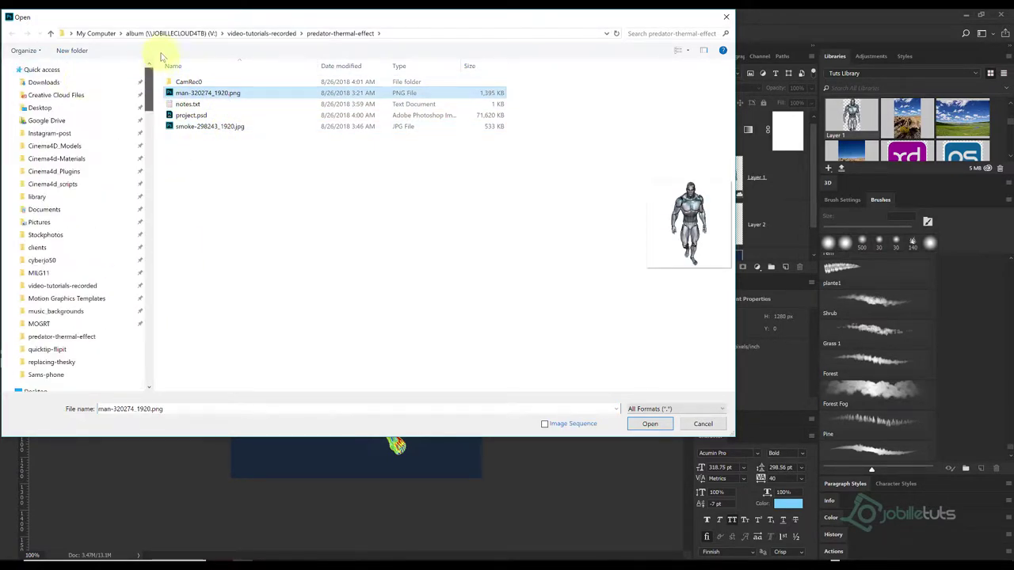
click(69, 103)
click(198, 92)
click(650, 424)
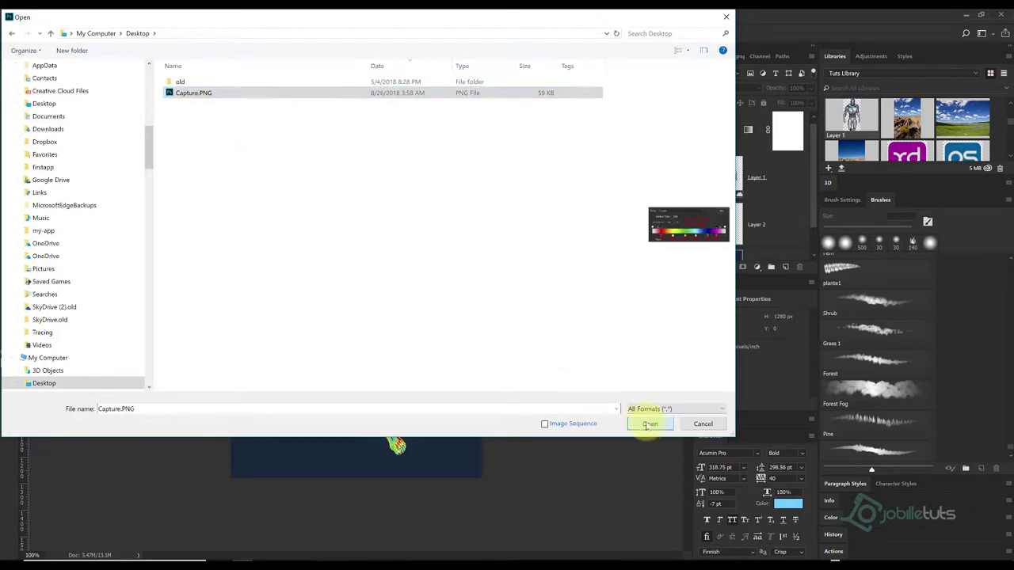
click(395, 305)
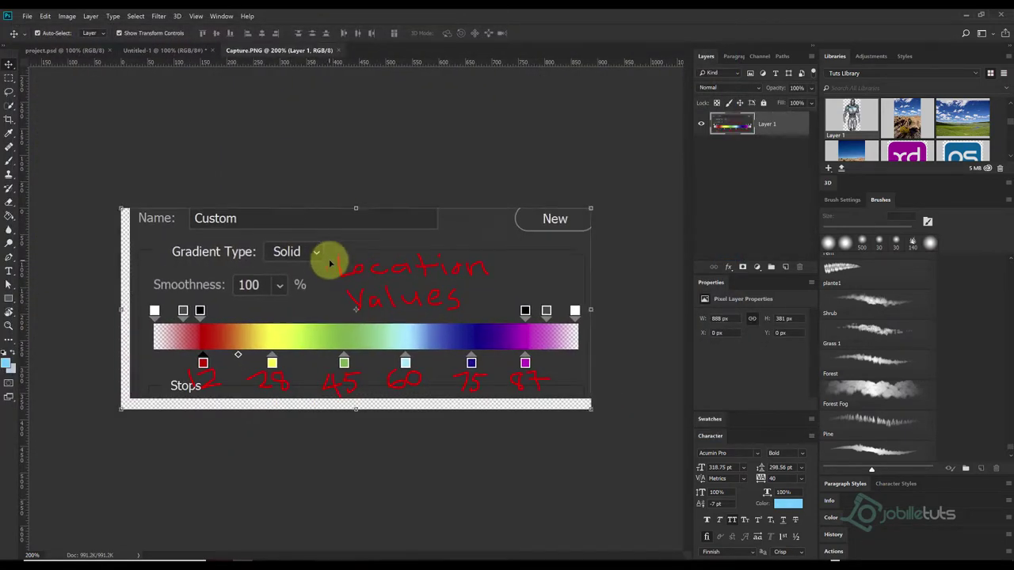
click(151, 49)
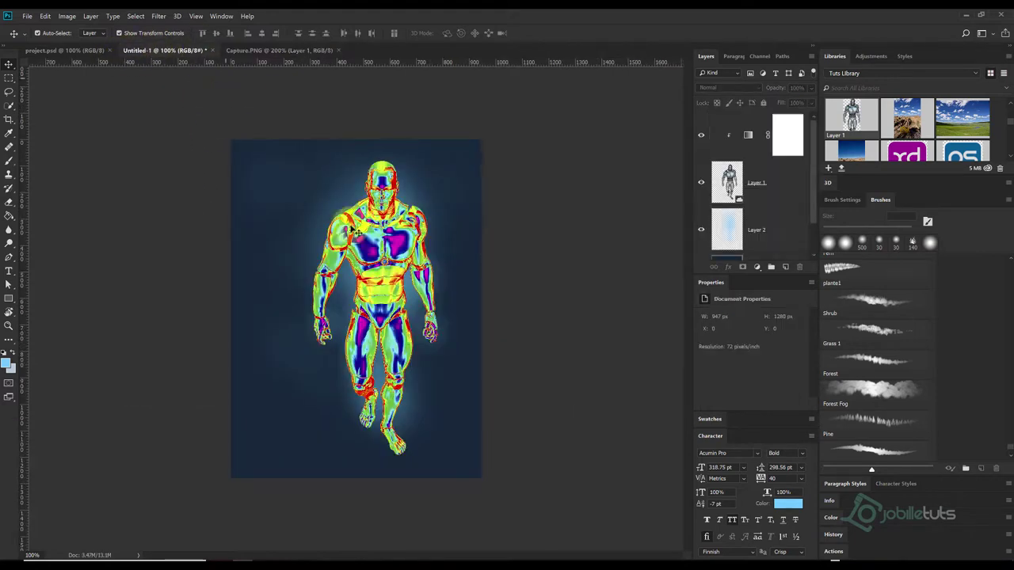
click(748, 136)
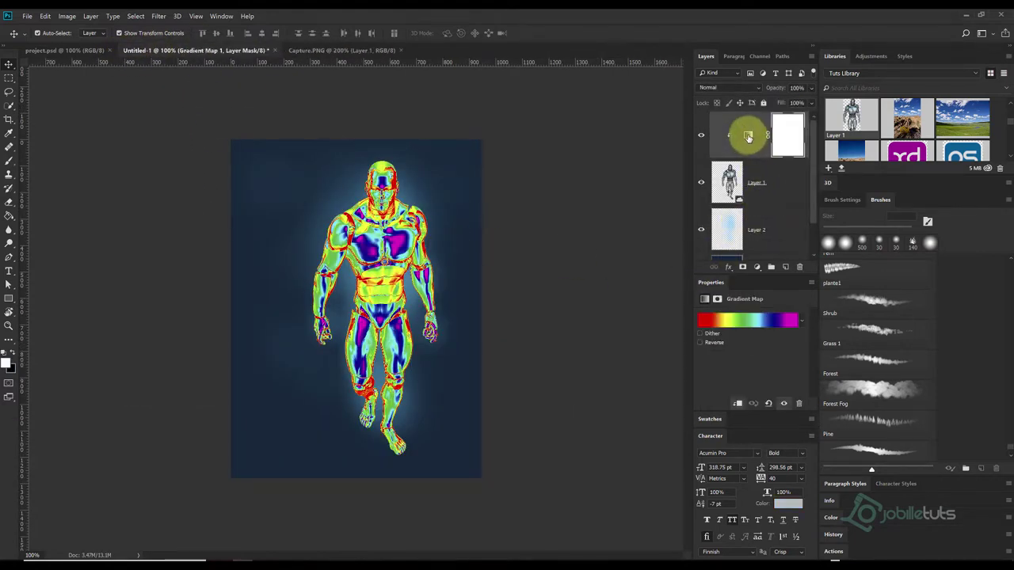
click(742, 317)
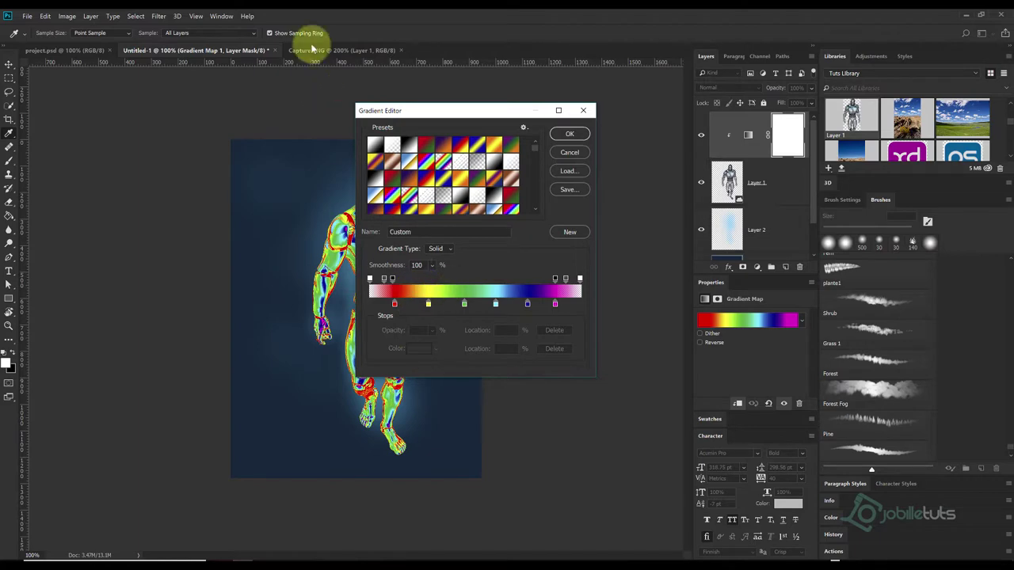
key(Escape)
click(339, 50)
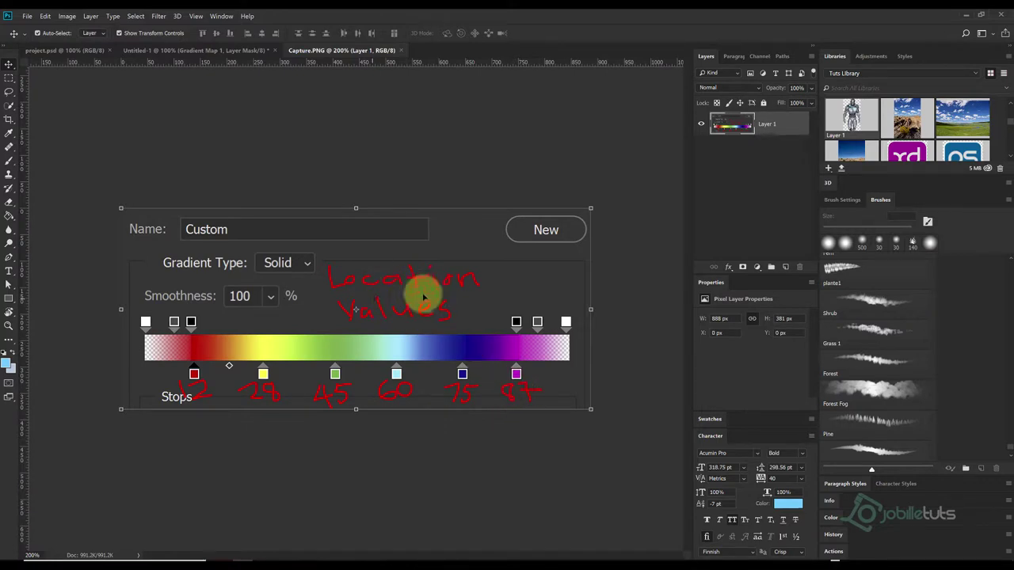
click(139, 51)
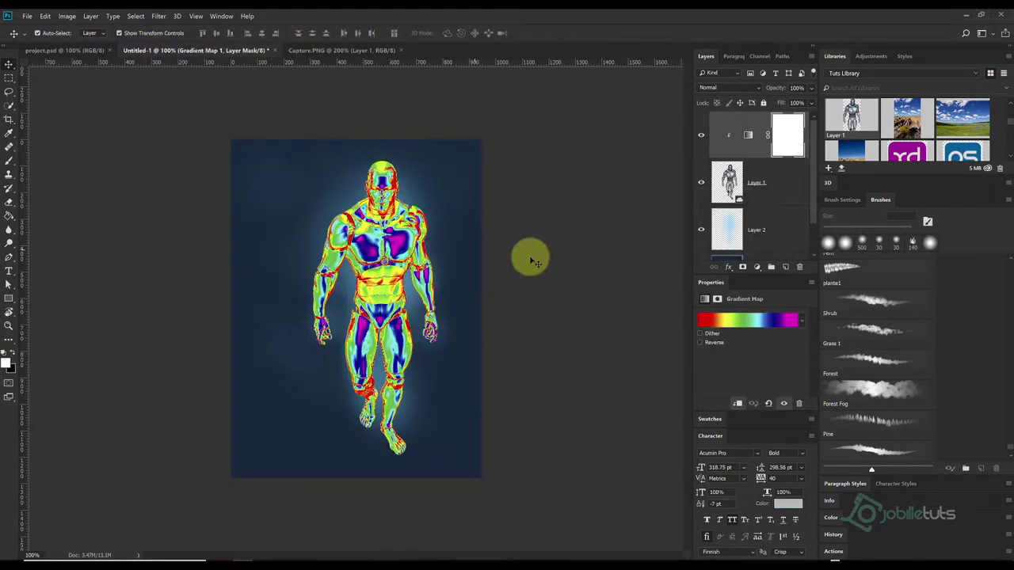
click(465, 197)
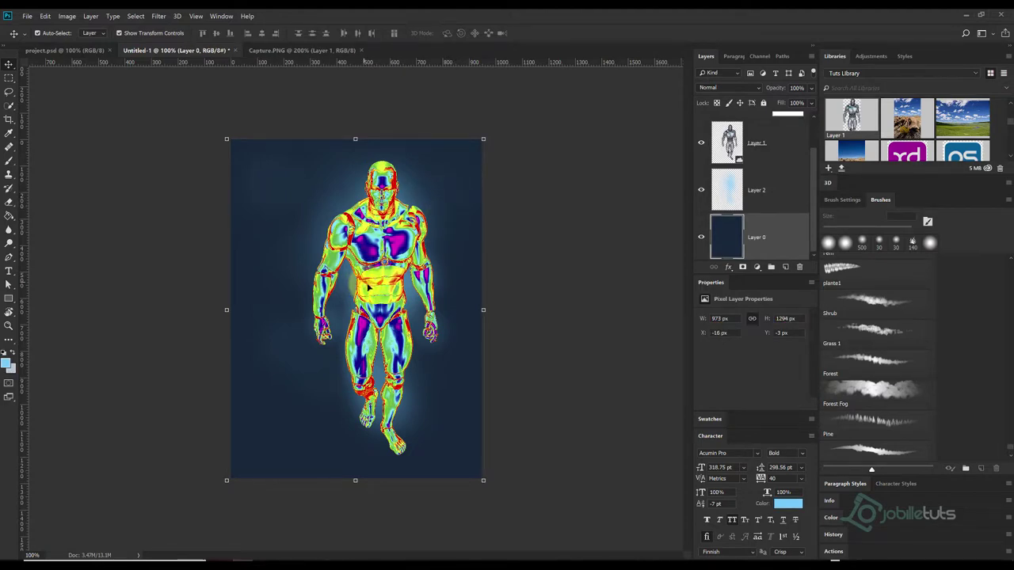
Reselect Layer 0 and scroll through the Layers panel
click(529, 313)
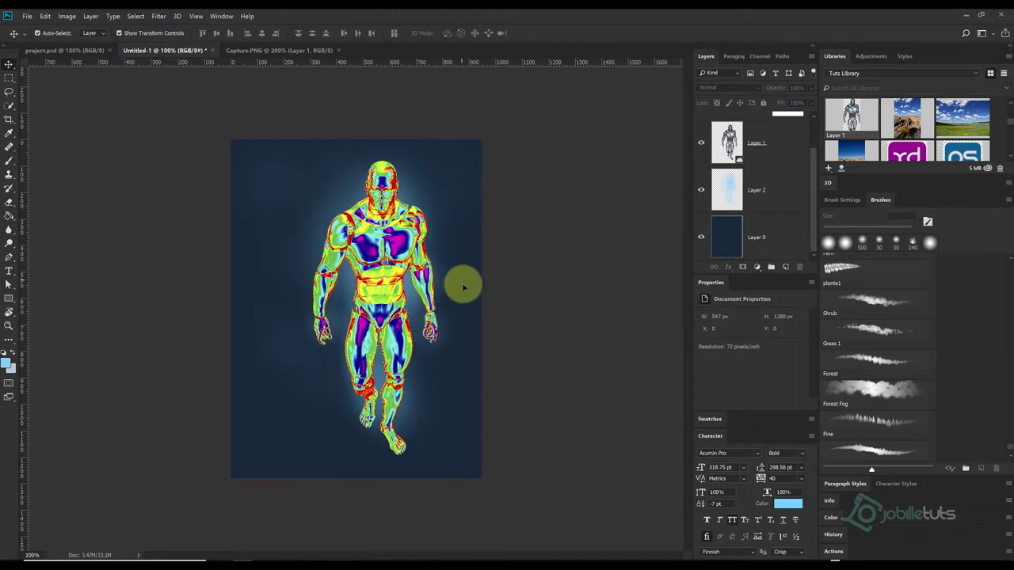
click(463, 287)
scroll(1003, 132, down, 2)
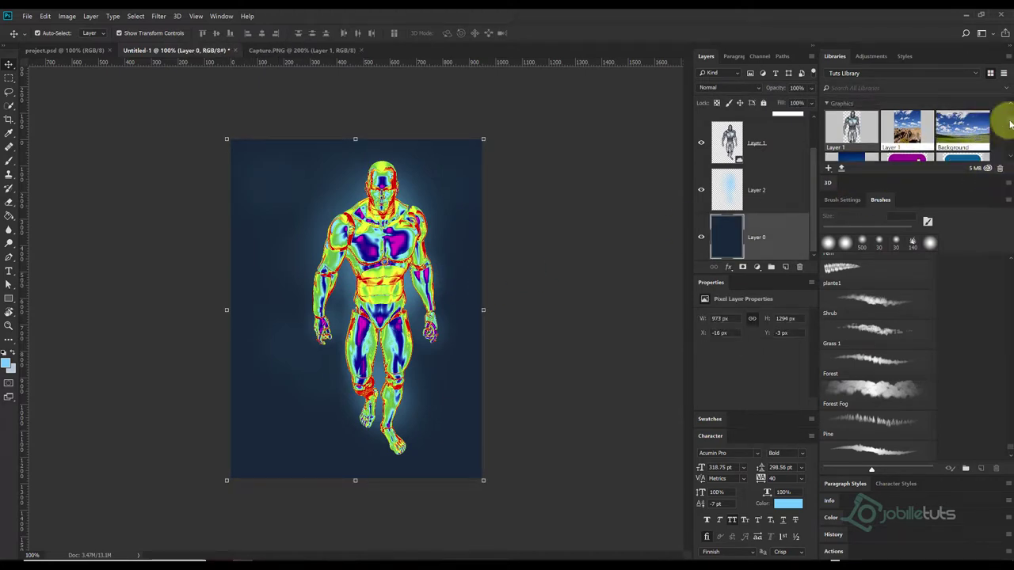
scroll(1003, 131, down, 2)
scroll(1003, 131, up, 2)
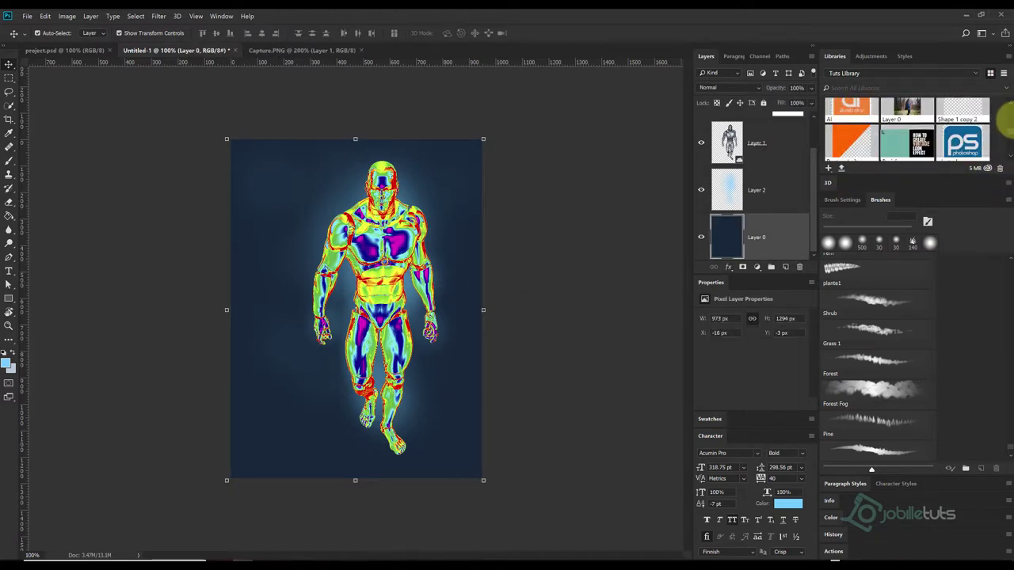
scroll(996, 102, up, 2)
scroll(996, 103, up, 2)
scroll(996, 109, down, 2)
scroll(1000, 127, down, 3)
scroll(1000, 131, up, 1)
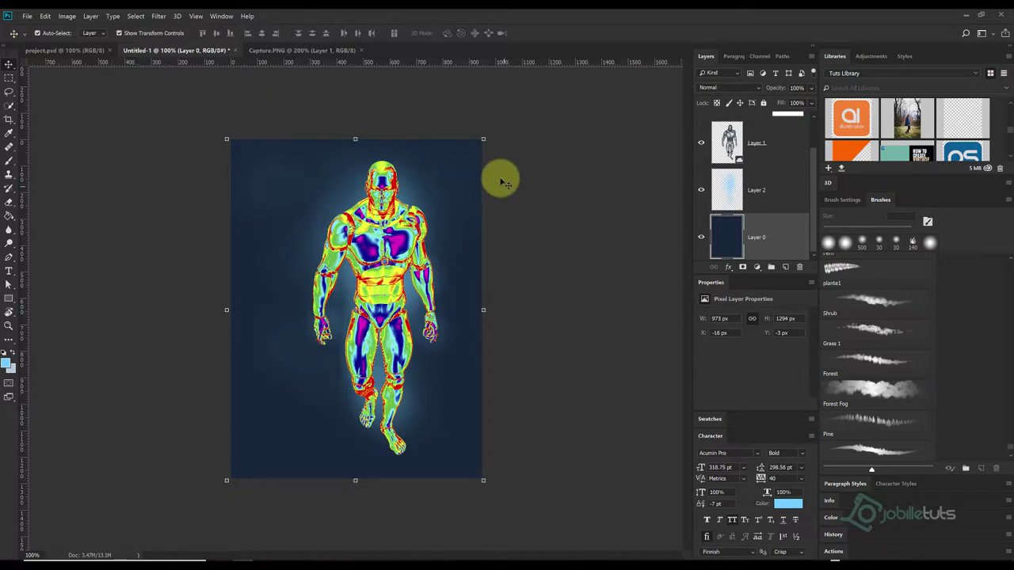
click(222, 16)
Open smoke-298243_1920.jpg from the predator-thermal-effect folder and return to the Move tool
key(ctrl+o)
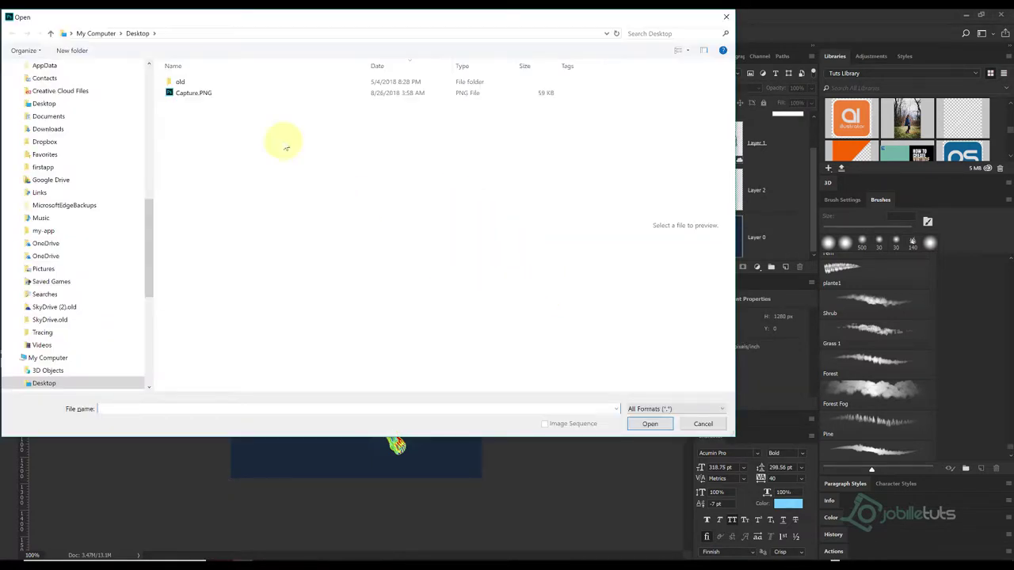
drag(150, 289, 158, 169)
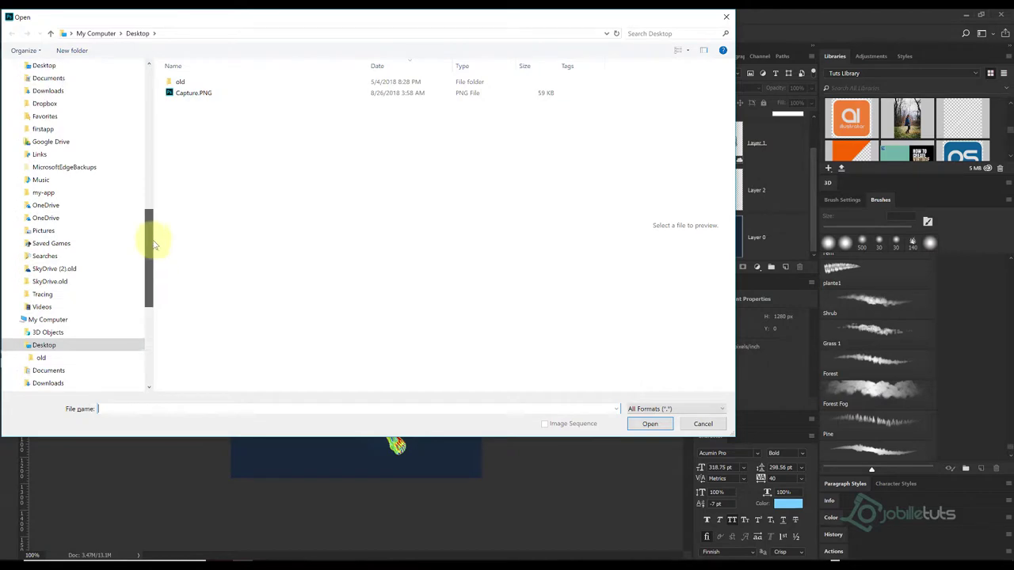
click(71, 194)
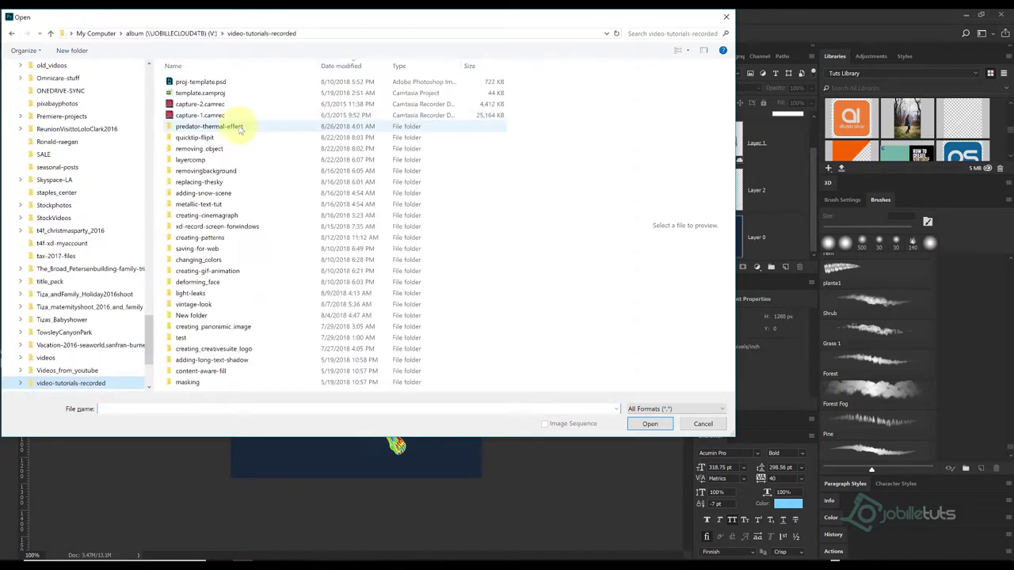
double_click(247, 126)
click(237, 127)
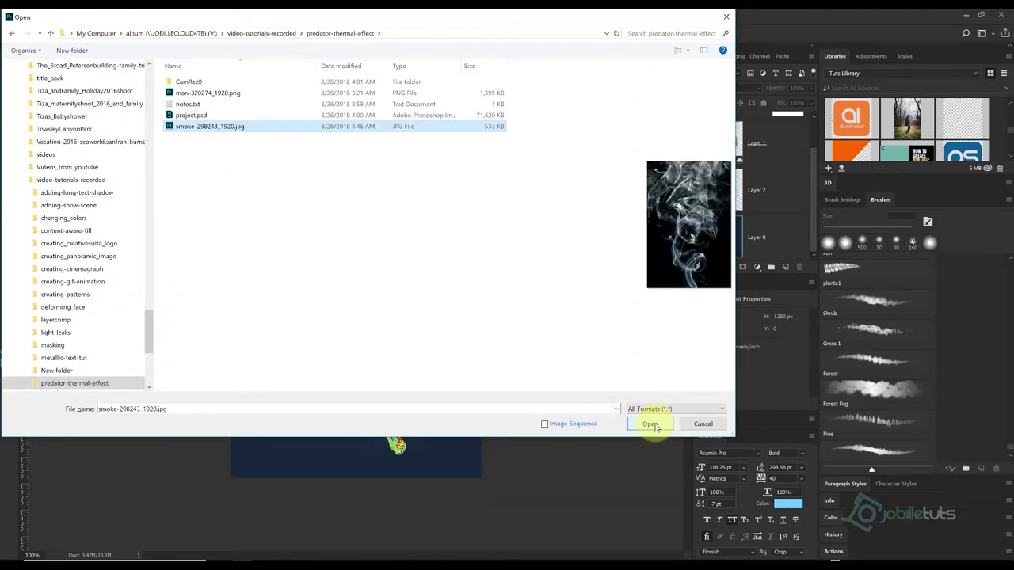
click(649, 424)
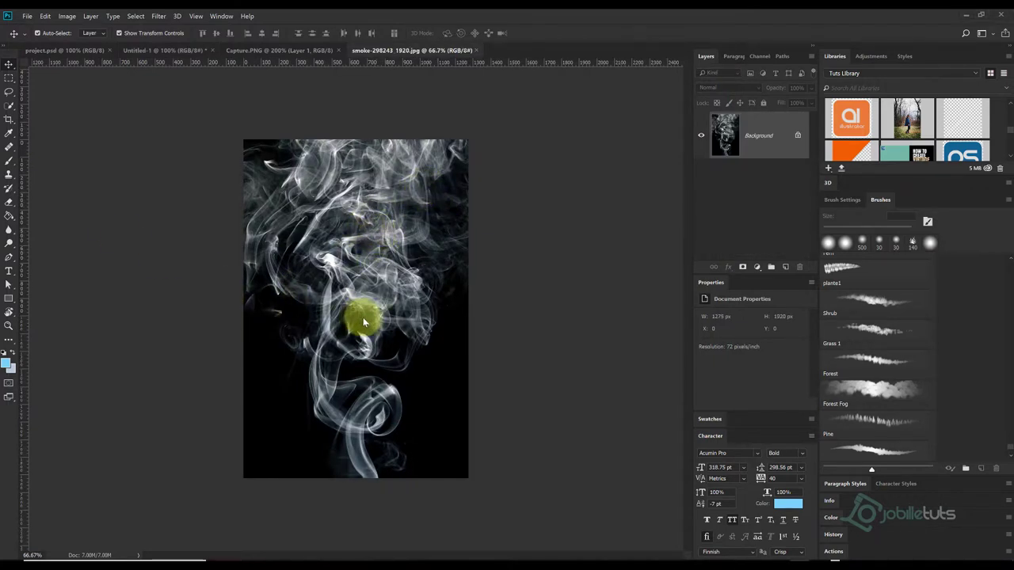
key(t)
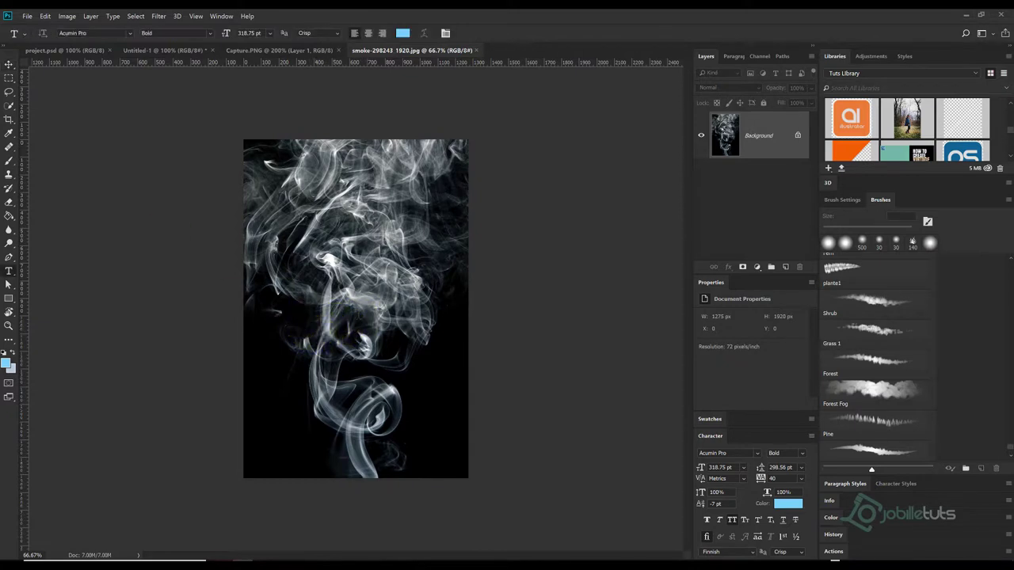
click(8, 64)
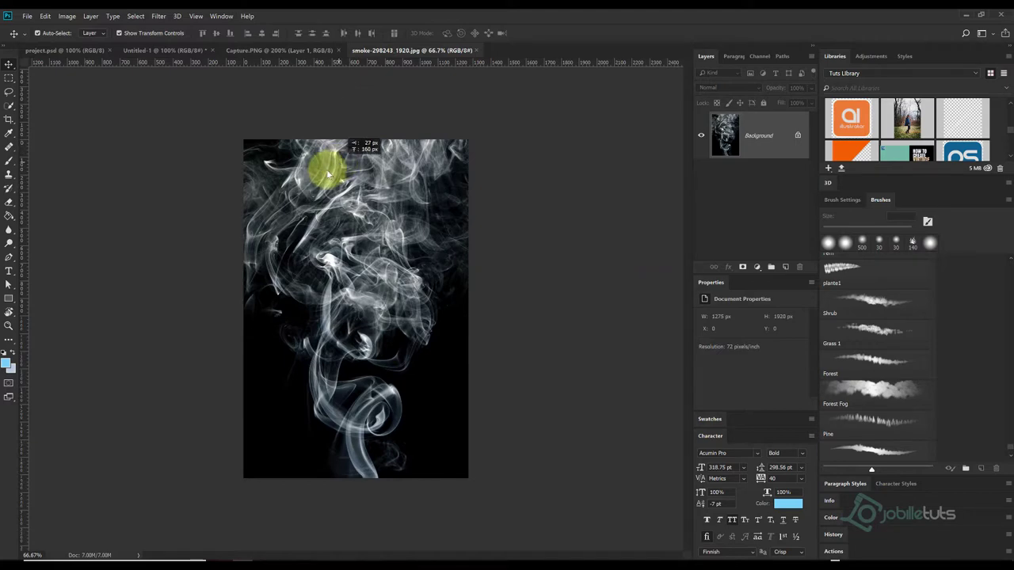
Drag the smoke photo into the poster as Layer 3 and place it beneath robot Layer 1
drag(317, 95, 324, 166)
click(633, 255)
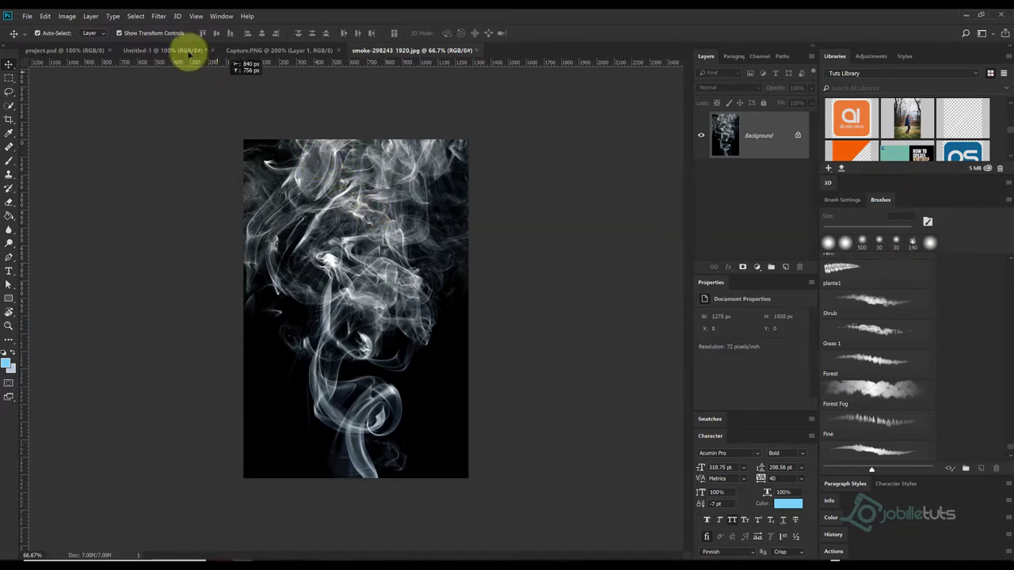
click(187, 49)
drag(362, 223, 458, 248)
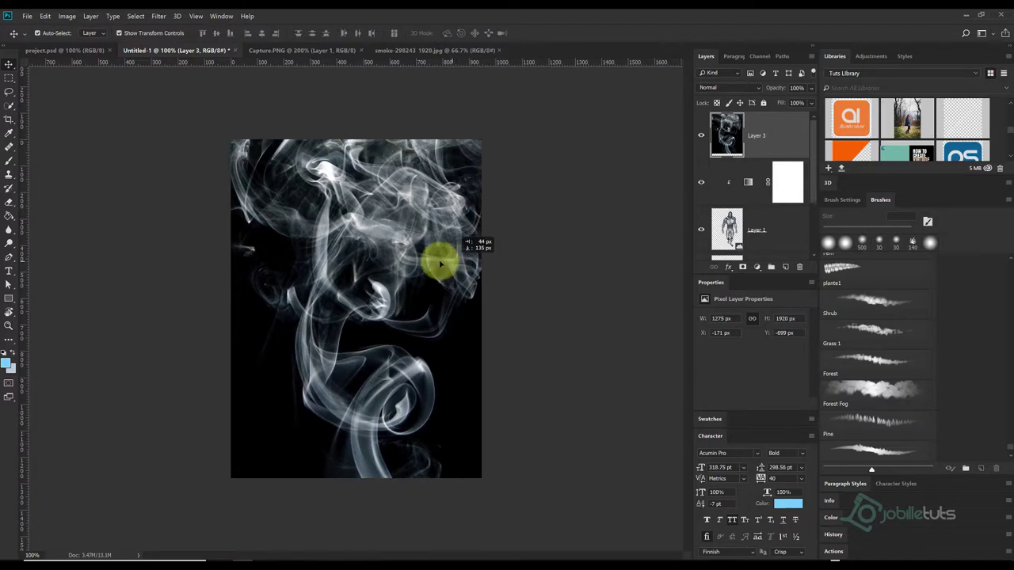
drag(458, 248, 437, 261)
click(717, 89)
drag(740, 121, 802, 204)
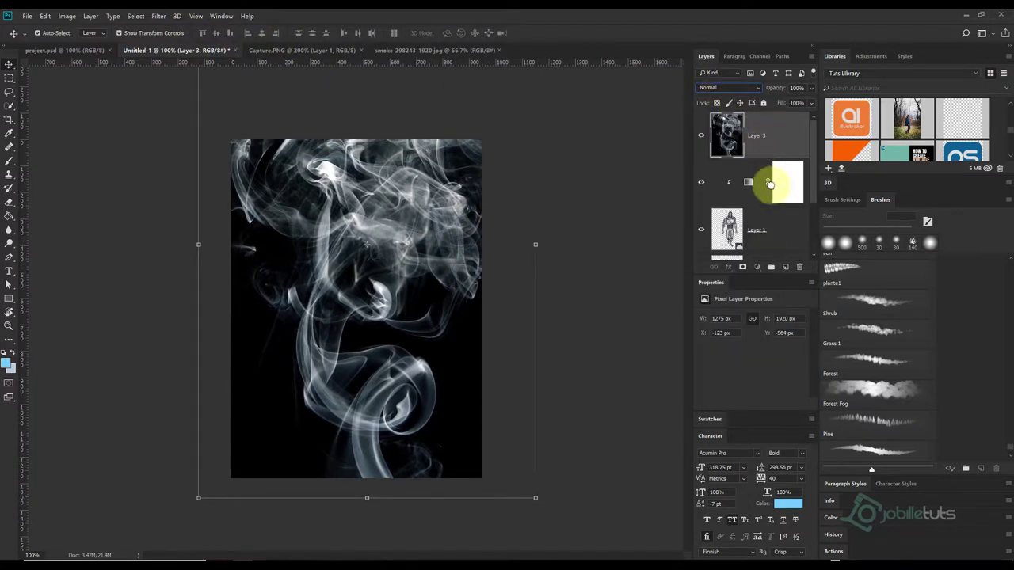
scroll(813, 205, down, 1)
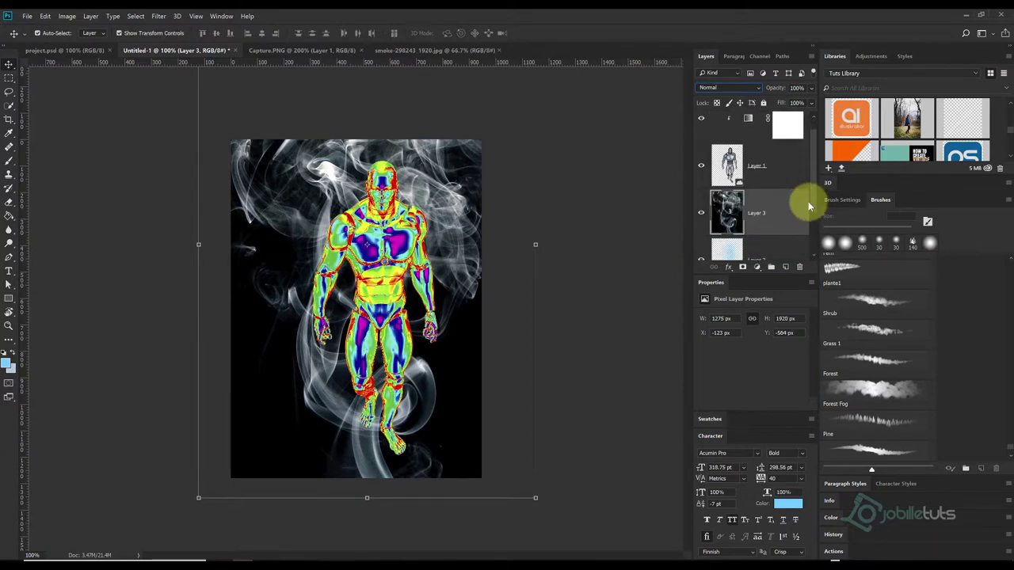
Try several blend modes on smoke Layer 3 and lower its opacity to 15%
key(Down)
key(Down)
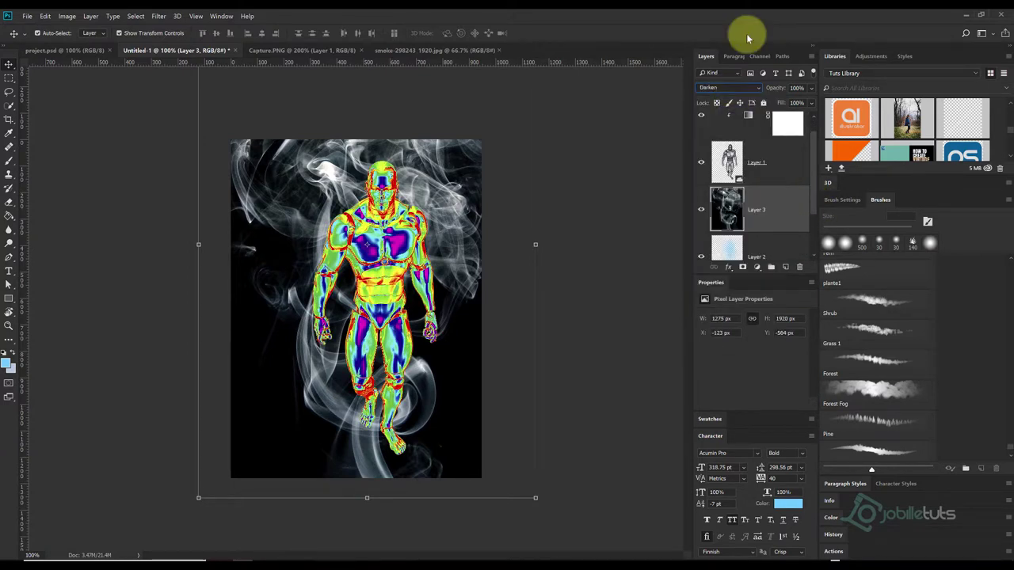
key(Down)
key(Down)
key(Down)
key(Down)
key(Down)
key(Down)
key(Down)
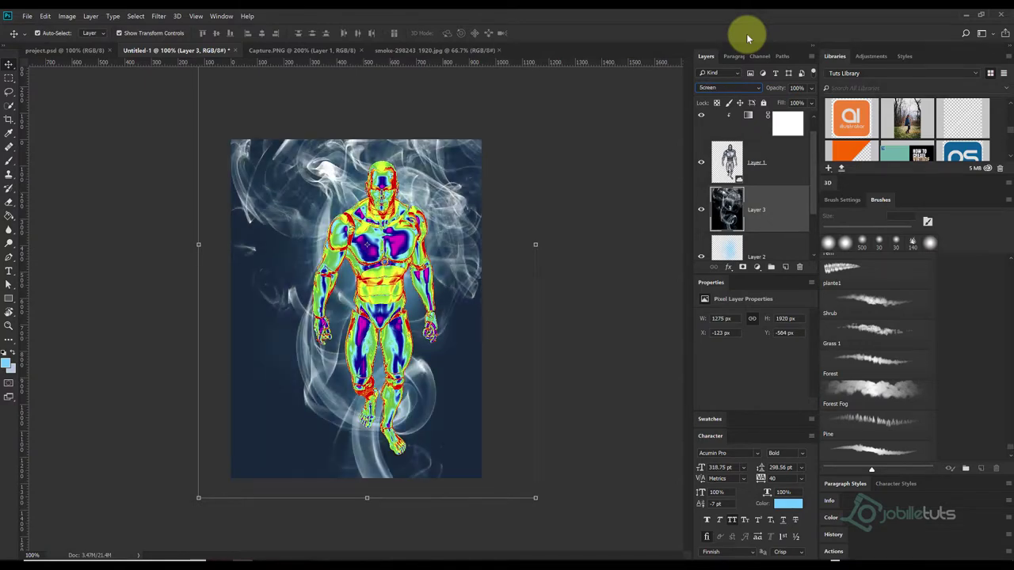
key(Down)
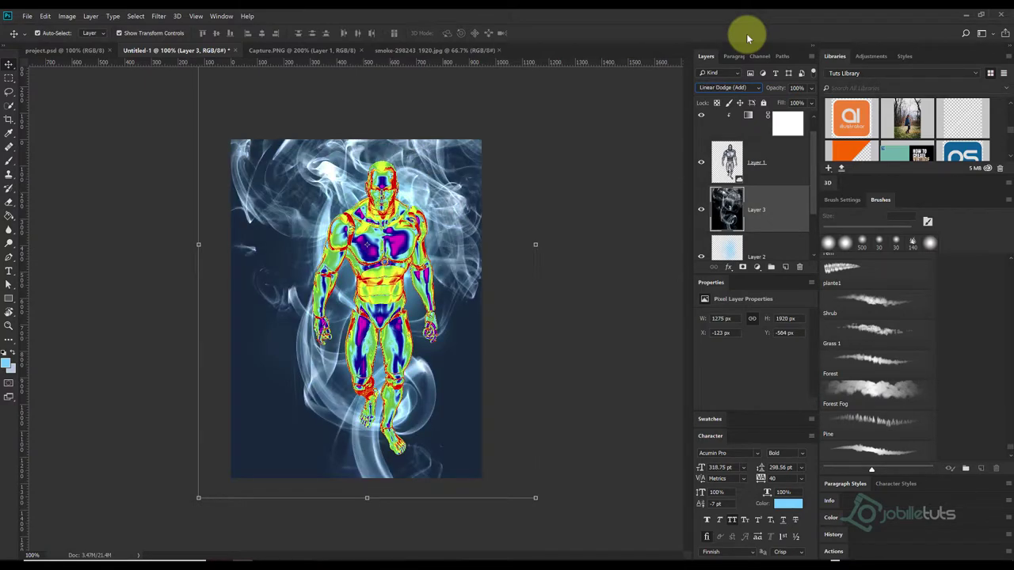
key(Up)
drag(812, 89, 773, 103)
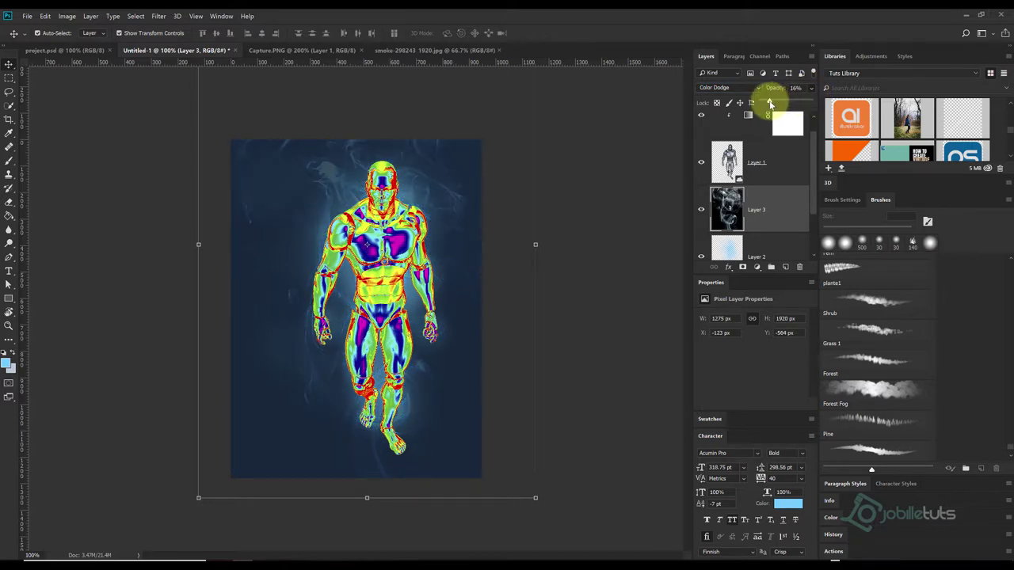
drag(770, 103, 767, 104)
Set the smoke layer's blend mode to Overlay and check the result deselected
click(737, 87)
click(737, 101)
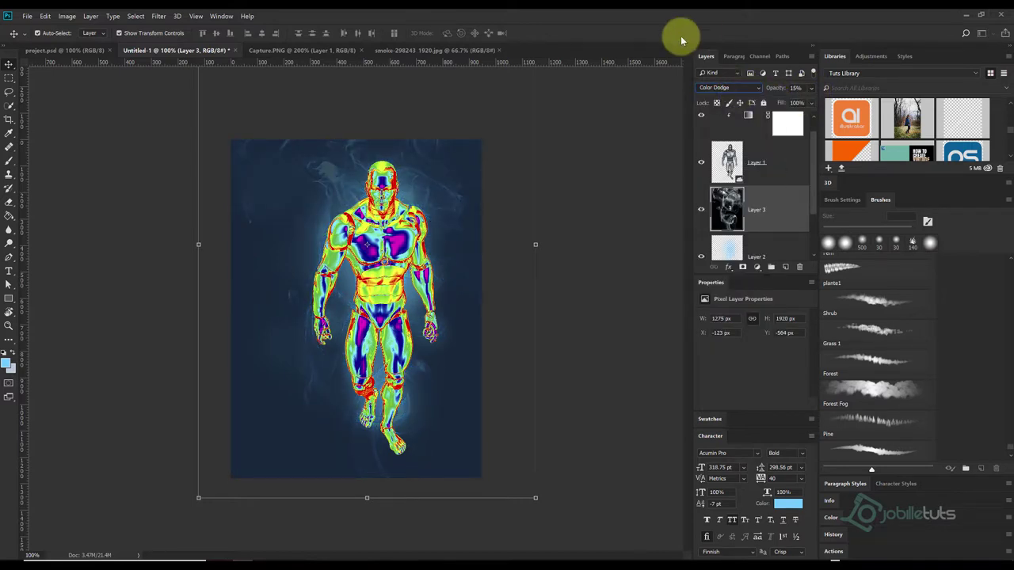
key(Down)
key(Down)
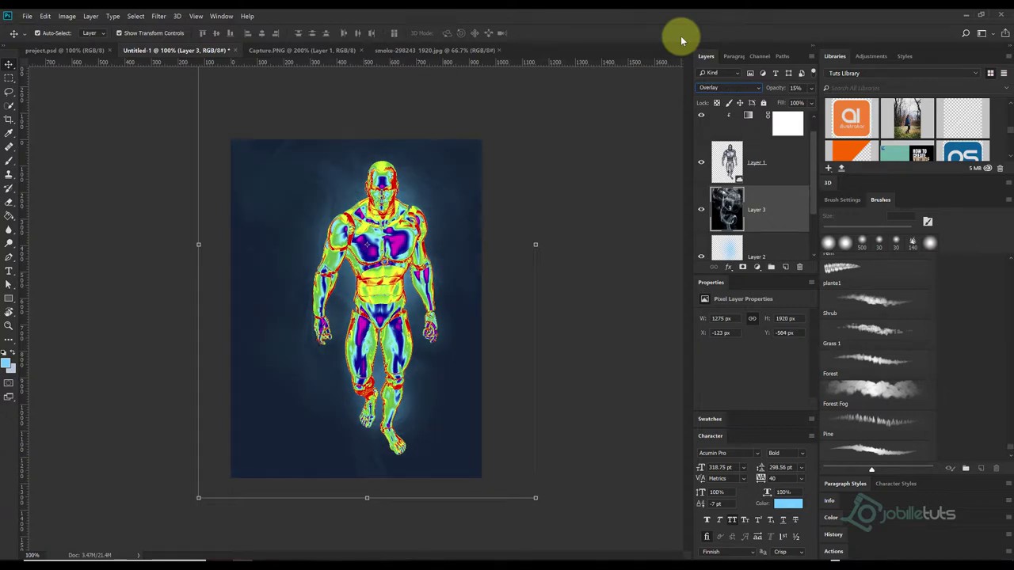
click(595, 301)
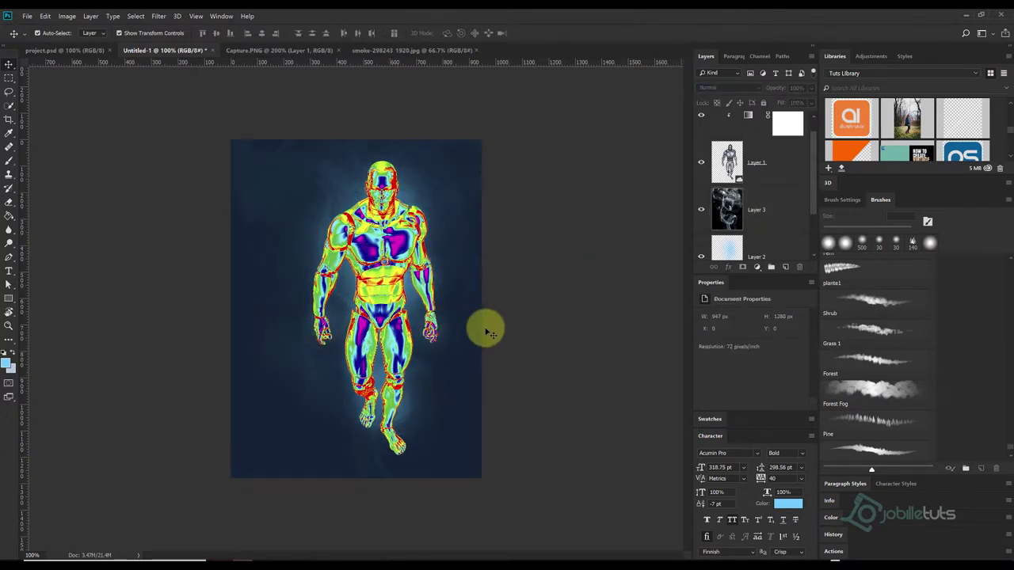
click(767, 211)
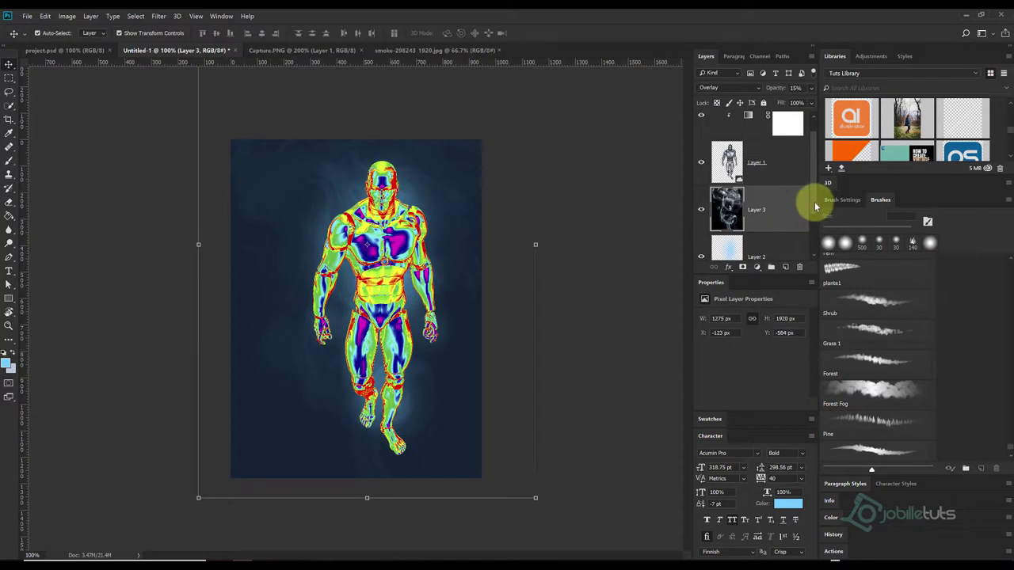
scroll(815, 208, down, 1)
scroll(810, 219, down, 1)
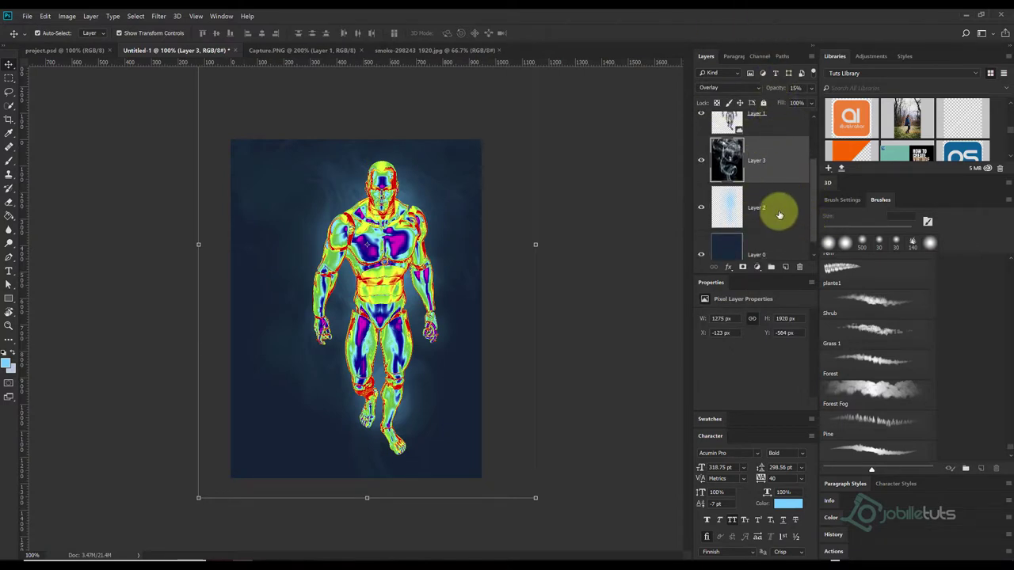
Convert the blue glow Layer 2 into a smart object
click(778, 214)
drag(811, 215, 813, 230)
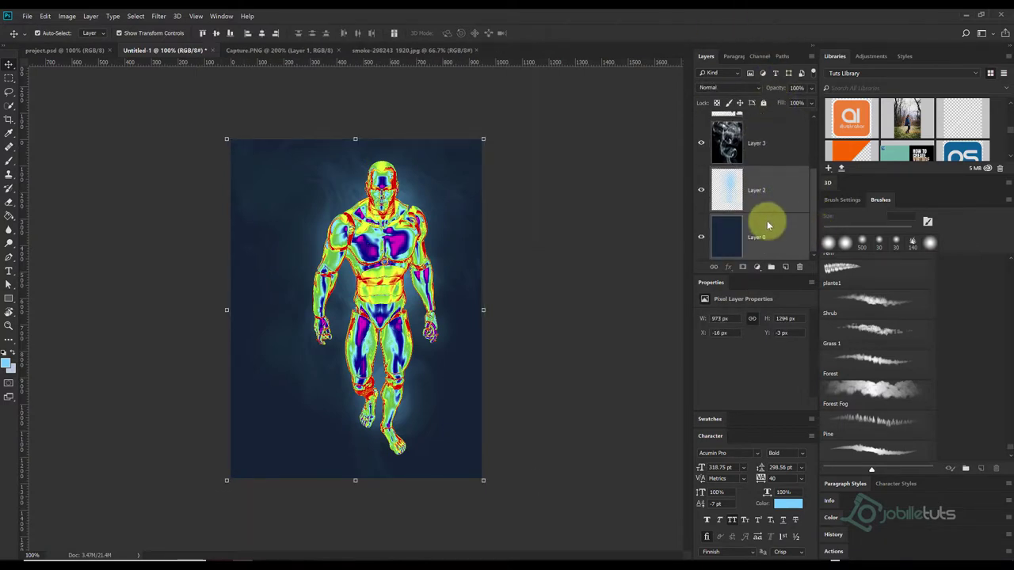
right_click(766, 220)
click(780, 258)
Apply Add Noise to Layer 2: 5.35%, Gaussian, Monochromatic
click(158, 16)
mouse_move(166, 156)
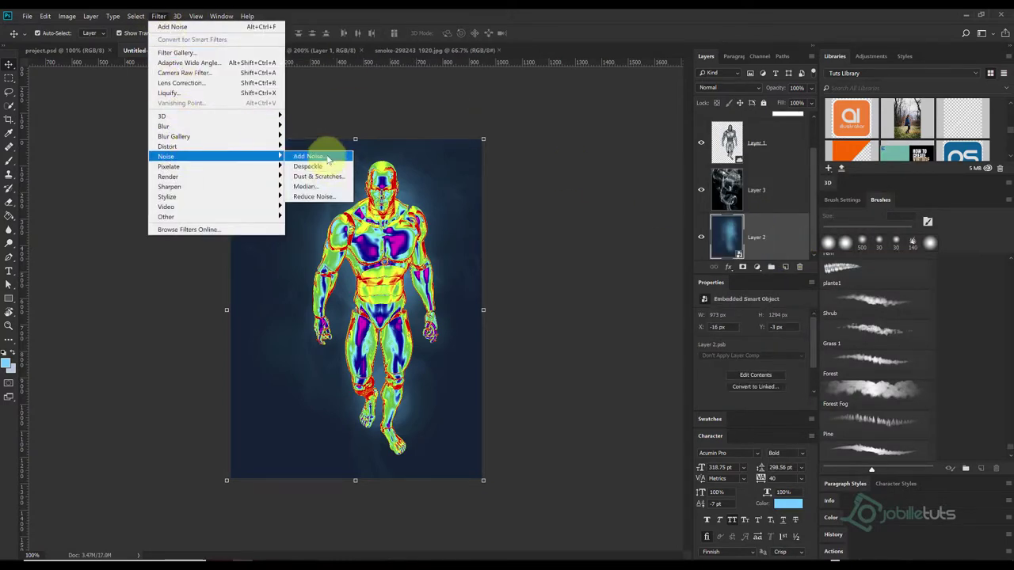
click(312, 156)
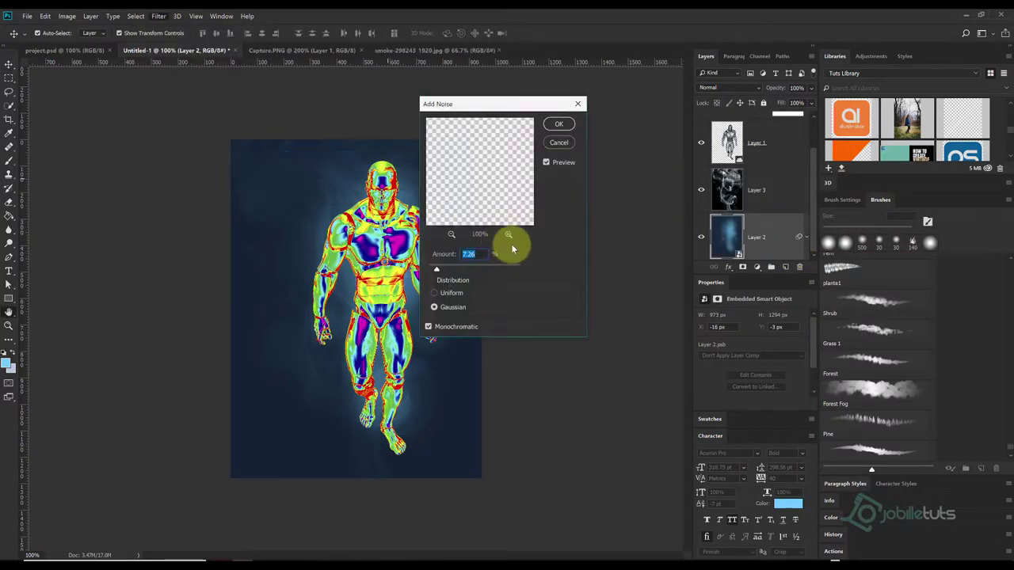
click(435, 273)
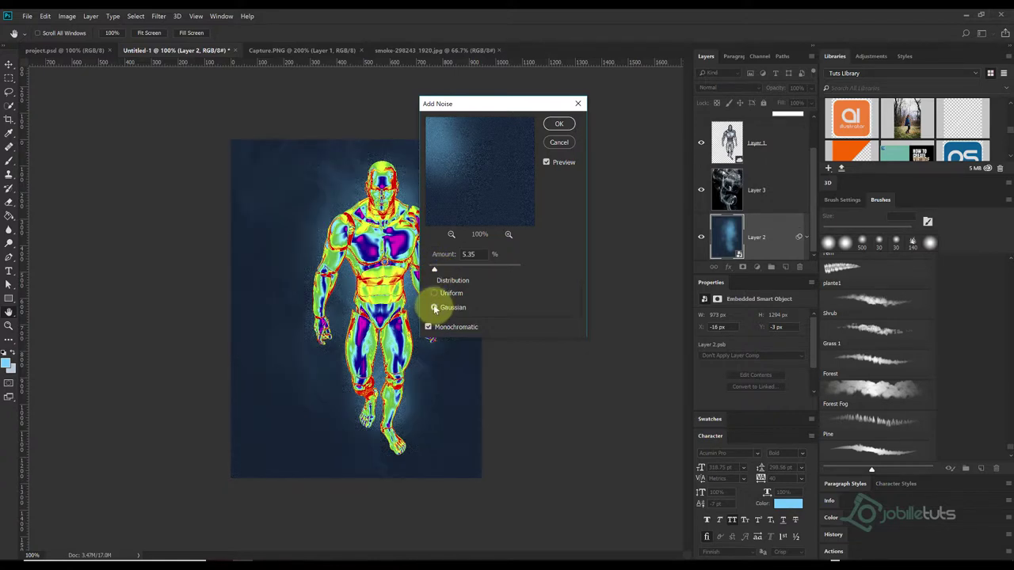
drag(478, 174, 544, 154)
click(560, 125)
key(v)
click(469, 267)
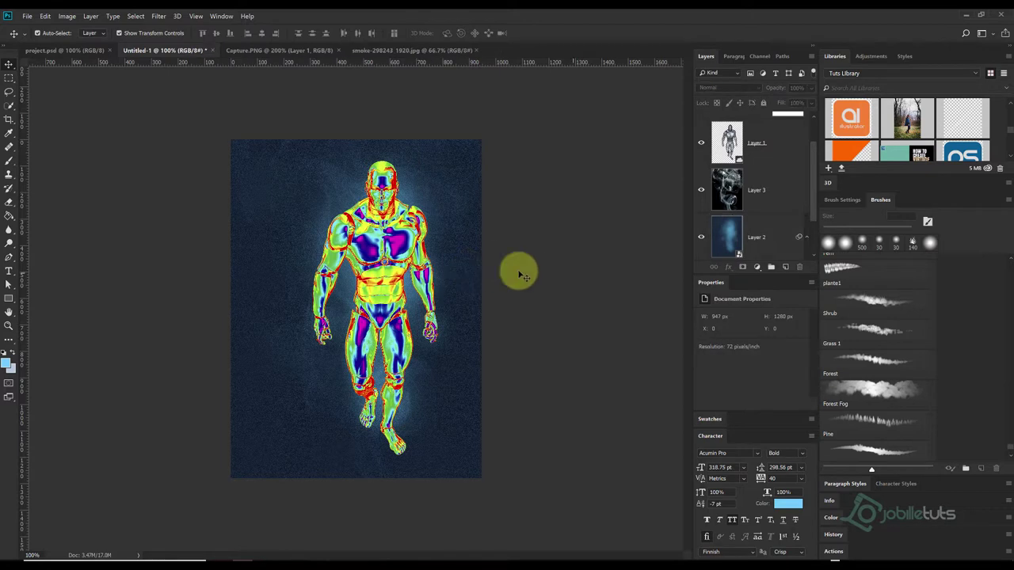
Type a two-line title, THE and PREDATOR, on the poster
key(t)
click(263, 405)
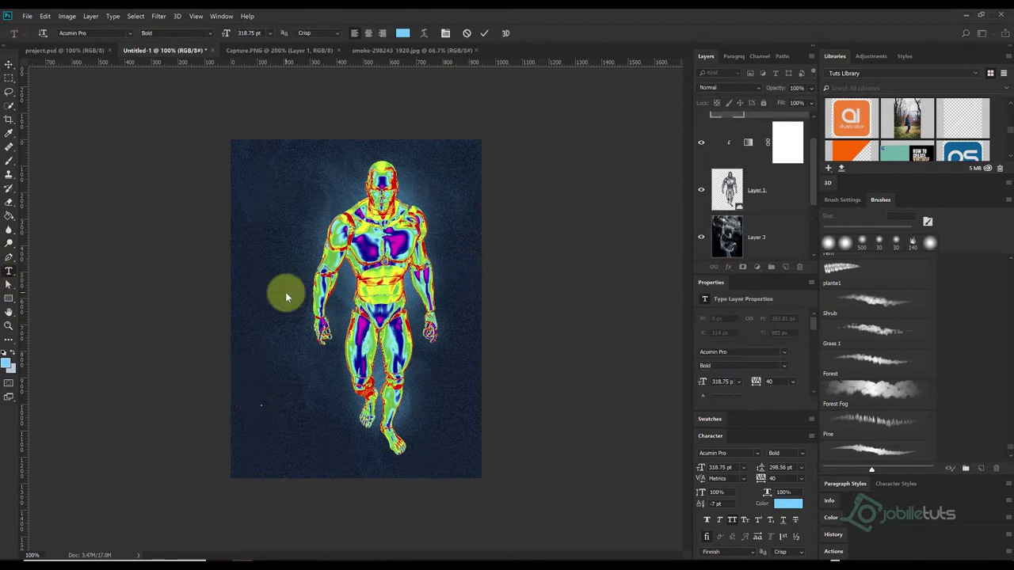
text(THE)
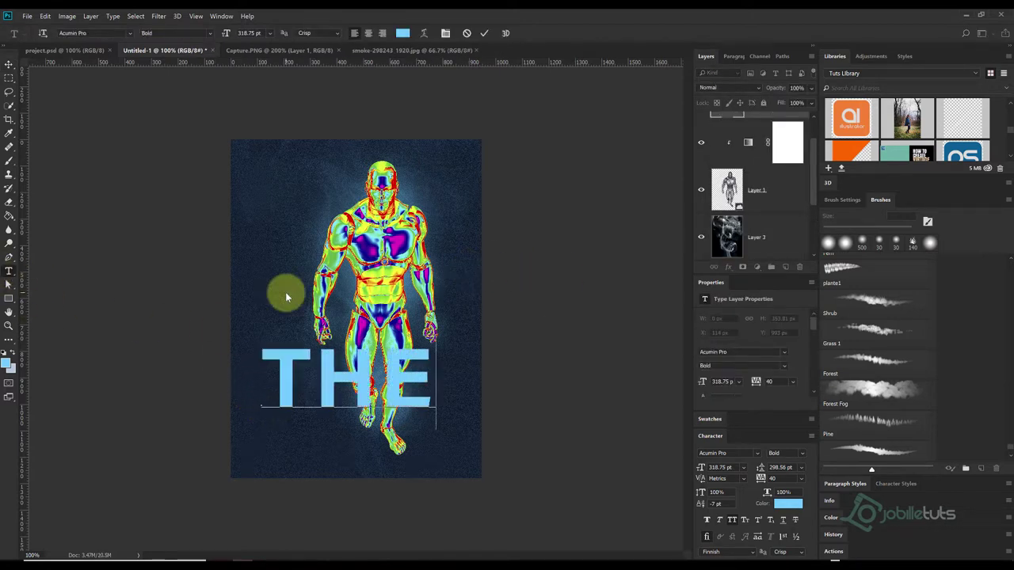
key(Return)
text(PRED)
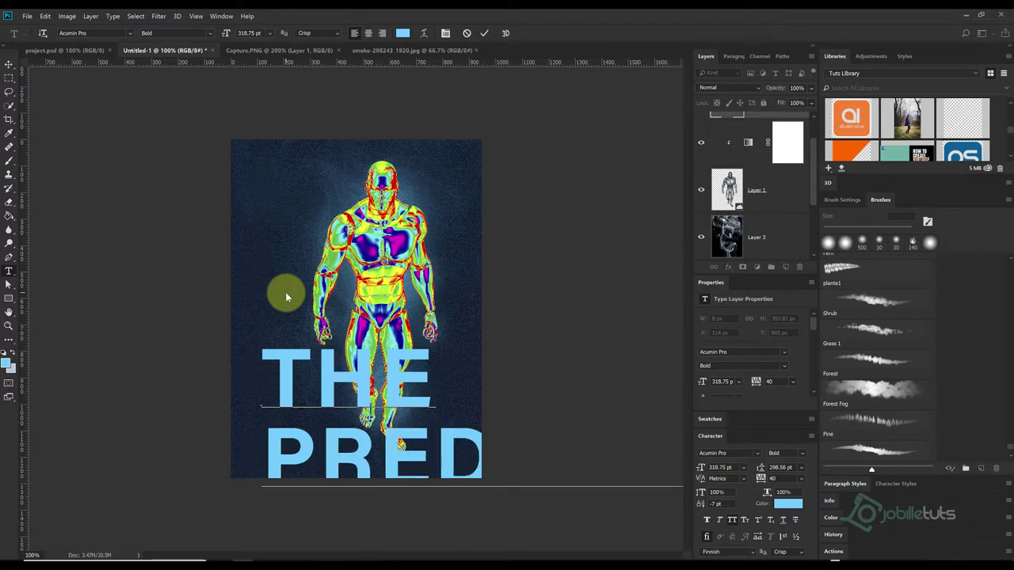
click(8, 64)
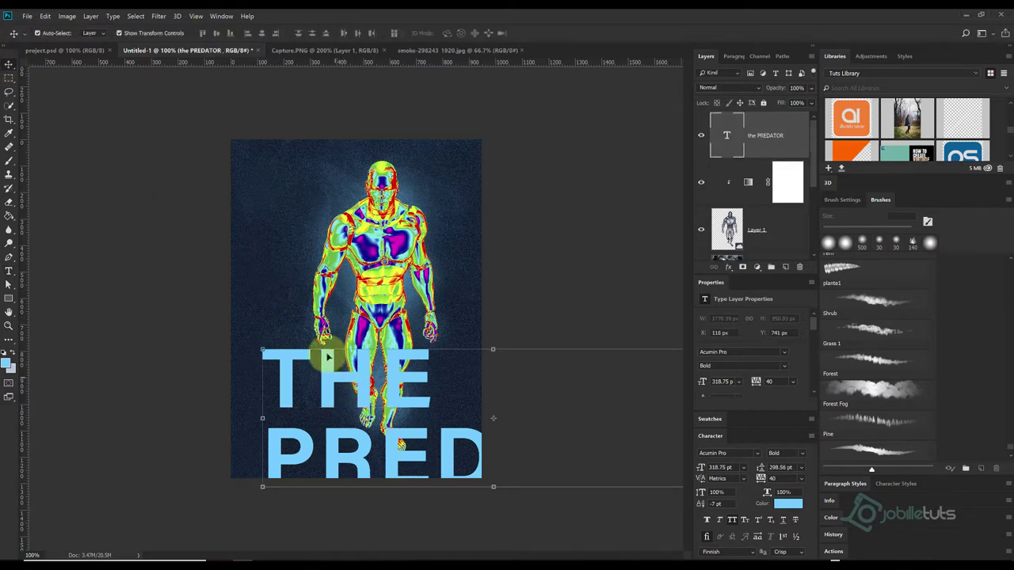
Scale the title down and move it to the poster's bottom-left
drag(374, 383, 314, 271)
key(ctrl+t)
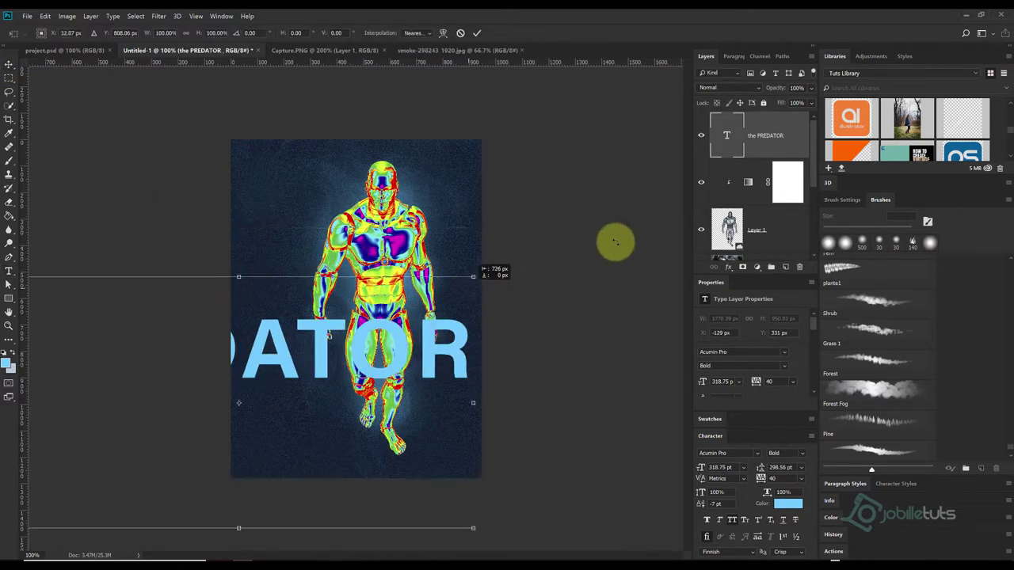
drag(667, 228, 333, 400)
drag(309, 442, 361, 420)
key(Return)
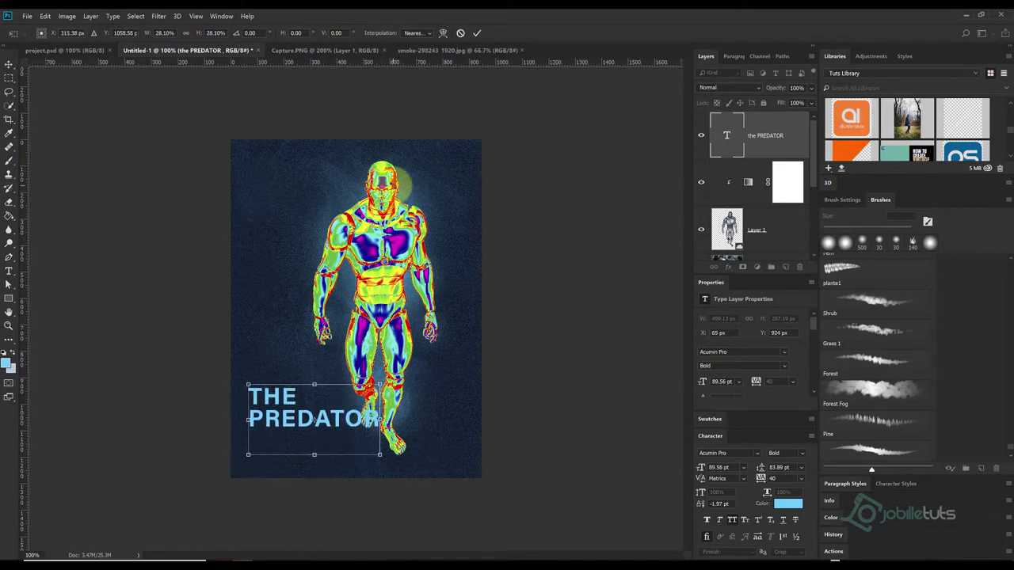
Add a third line, THERMAL EFFECT, and shrink the title to about 44%
key(t)
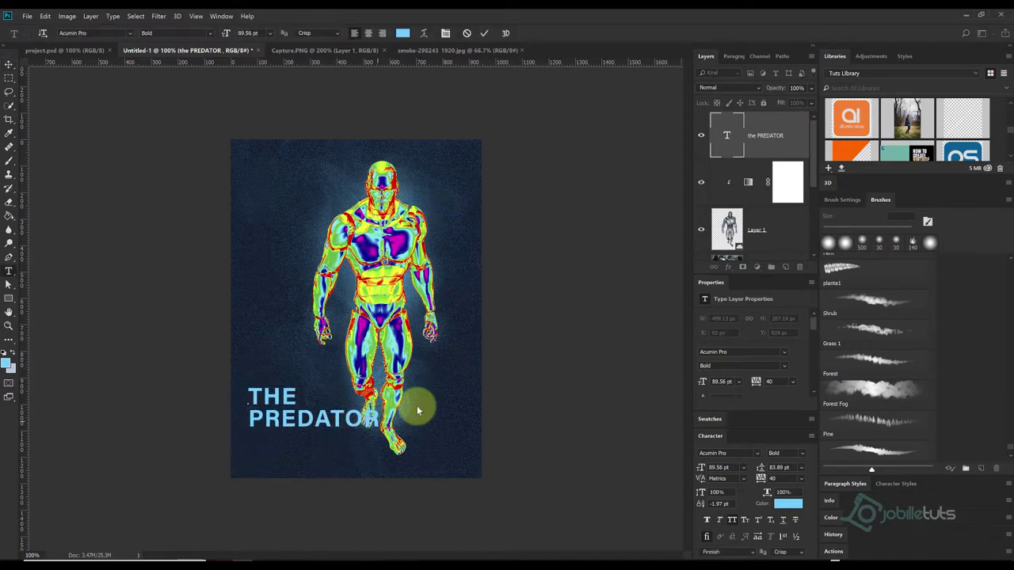
key(Return)
text(THERMAL )
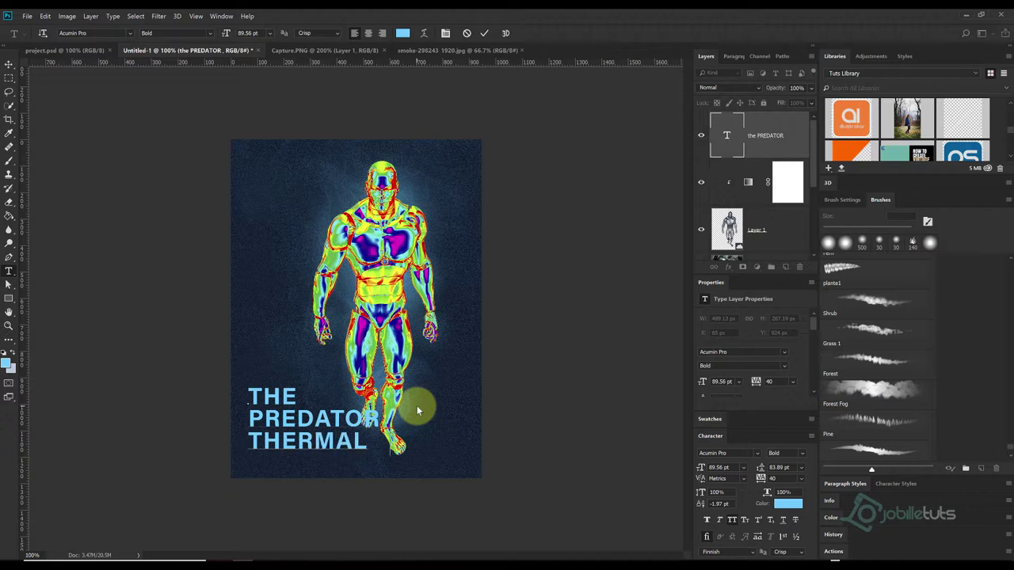
text(EFFECT)
click(9, 64)
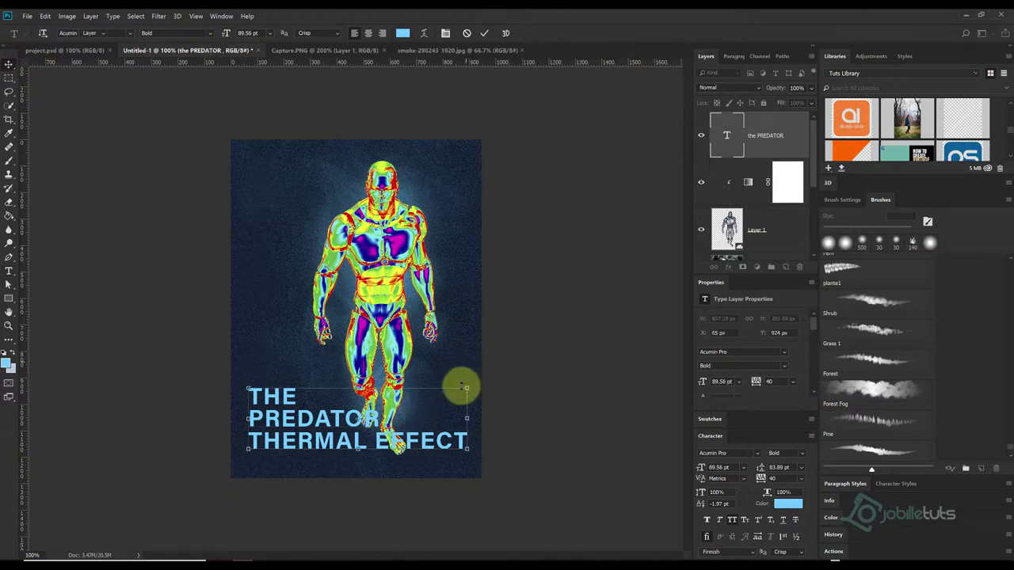
mouse_move(468, 389)
mouse_down()
mouse_move(339, 427)
mouse_move(295, 411)
mouse_up()
key(Return)
Set PREDATOR in Anton Regular and enlarge it to about 67 pt
double_click(285, 426)
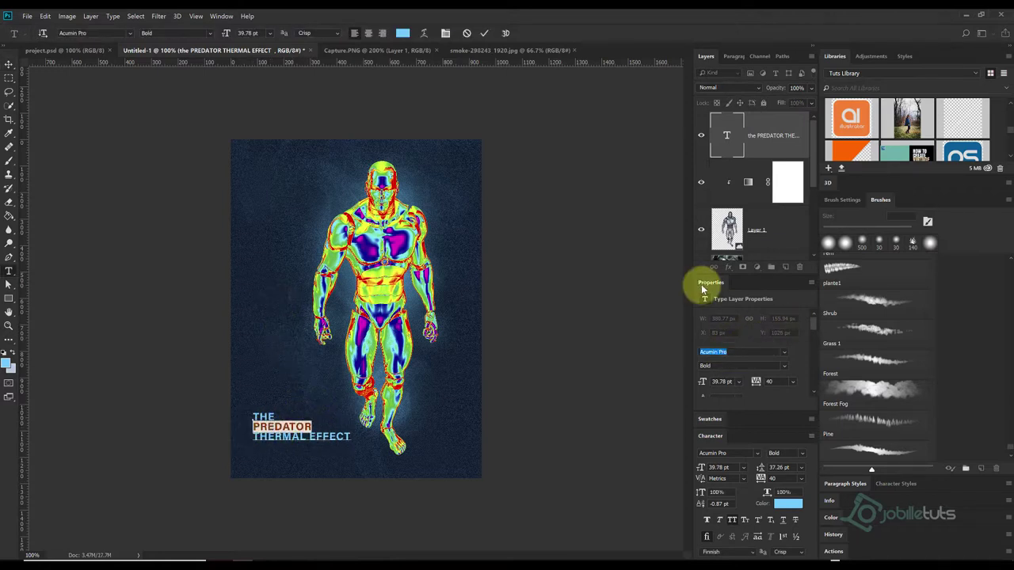
key(alt+Tab)
text(anton)
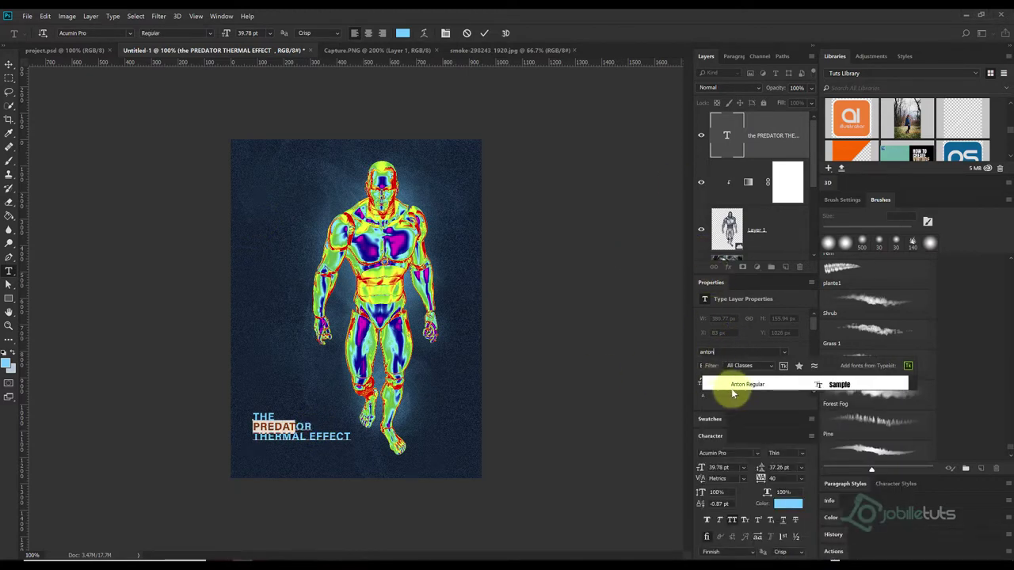
click(745, 384)
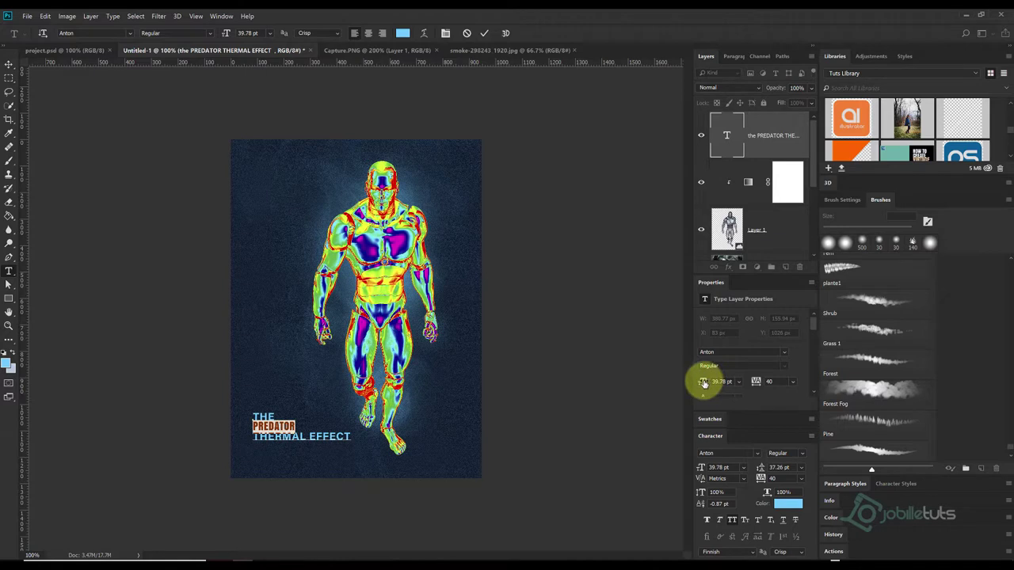
drag(713, 385, 720, 387)
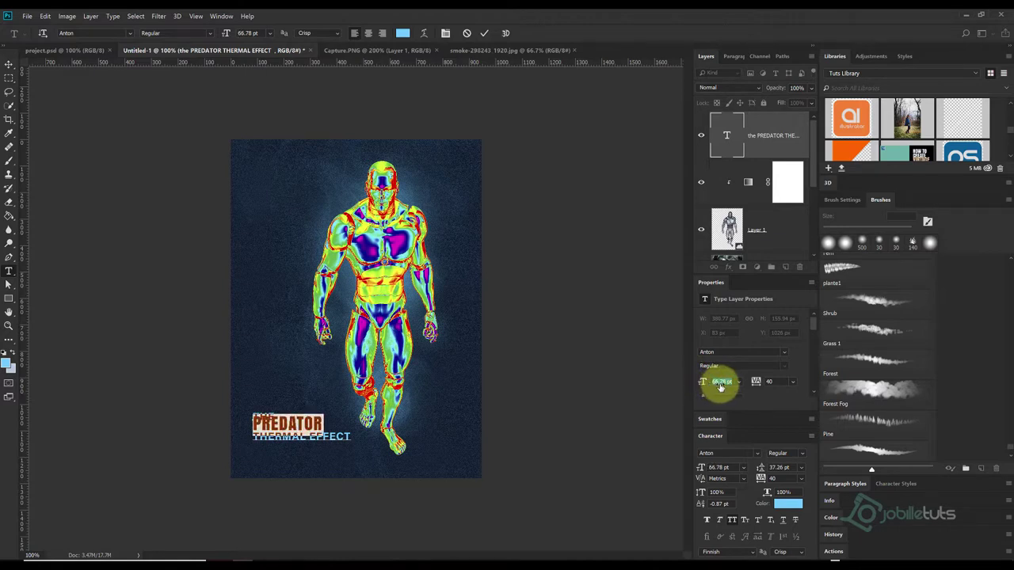
Give THERMAL EFFECT a smaller size, then select all of the title text
drag(351, 437, 250, 441)
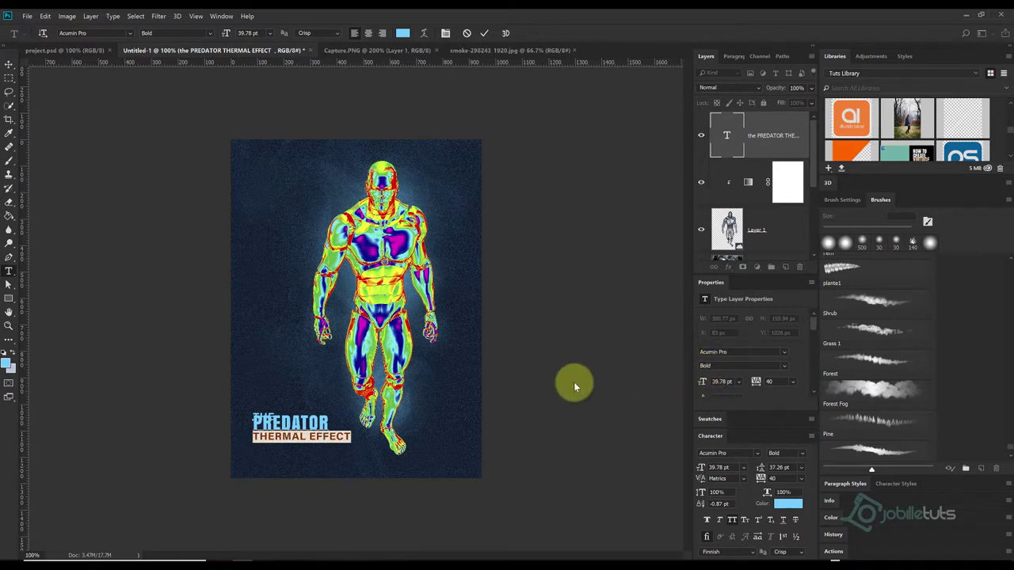
click(725, 383)
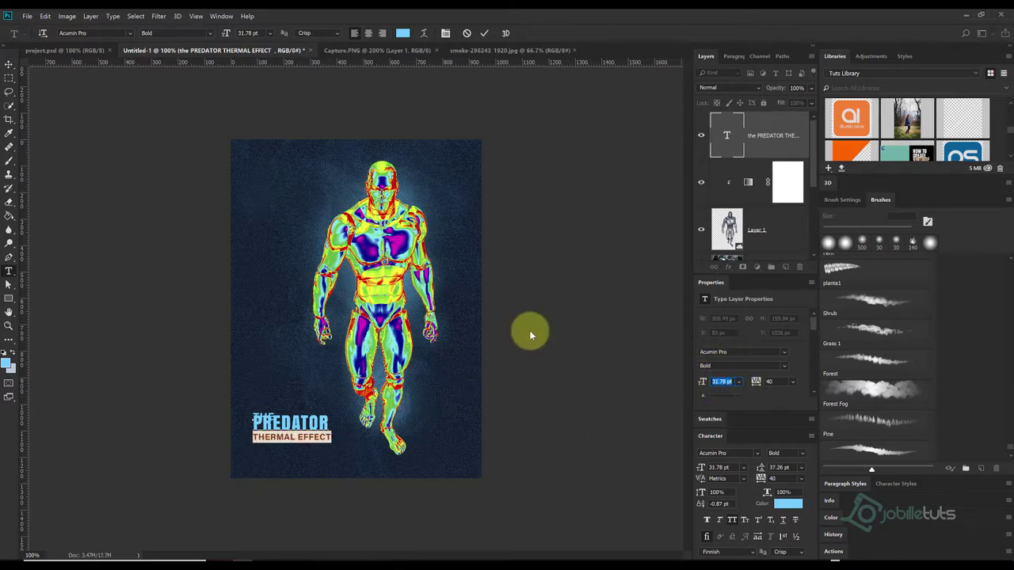
drag(272, 423, 250, 422)
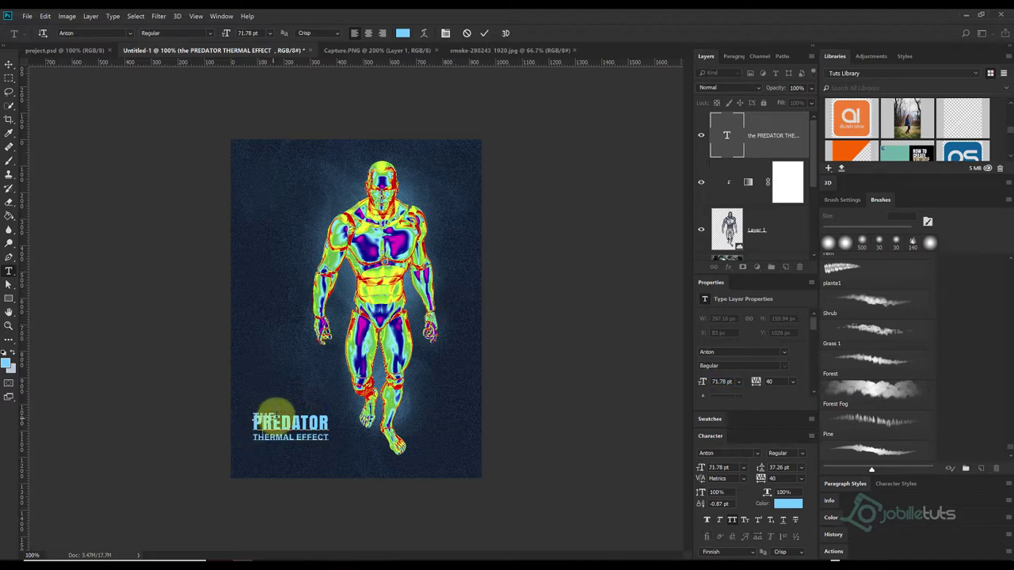
click(339, 420)
key(ctrl+a)
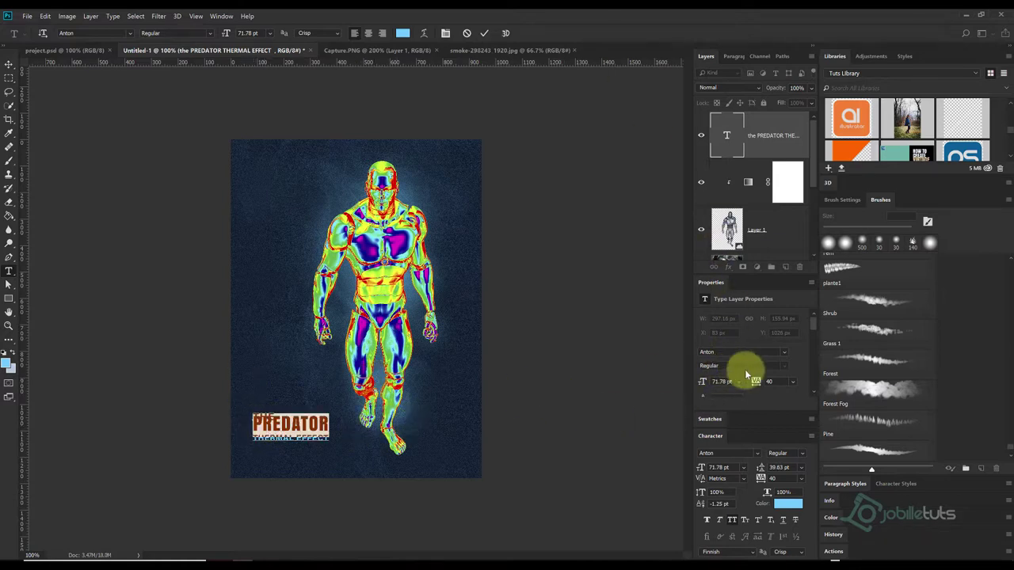
click(791, 382)
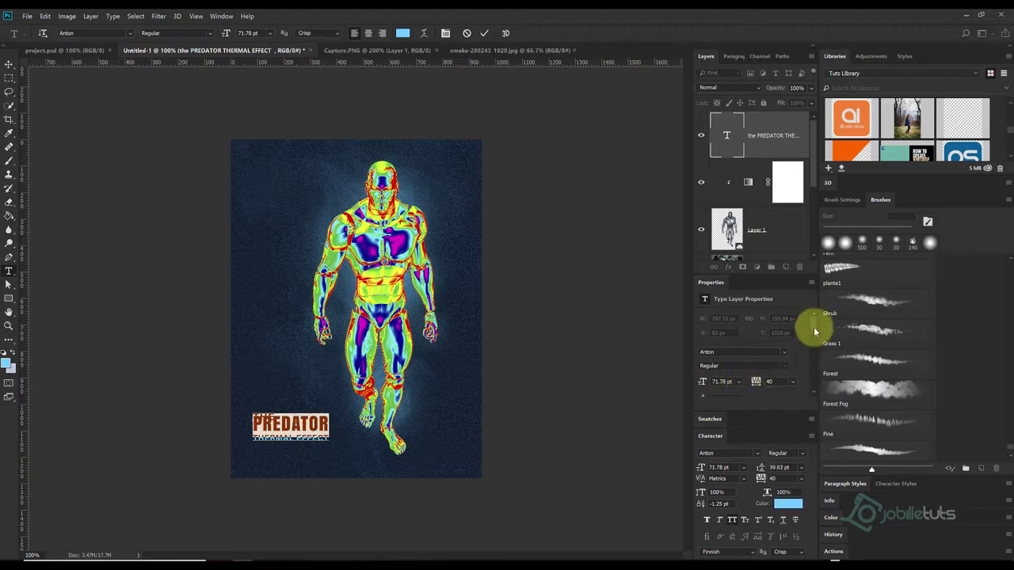
Set the title's line spacing to 65 pt
drag(811, 323, 733, 366)
click(738, 370)
click(728, 387)
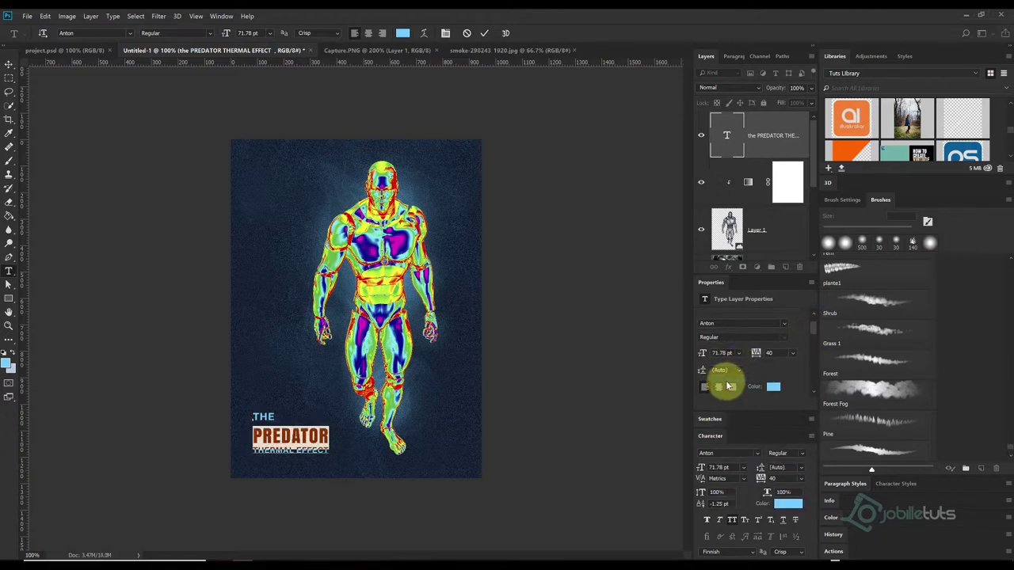
click(730, 369)
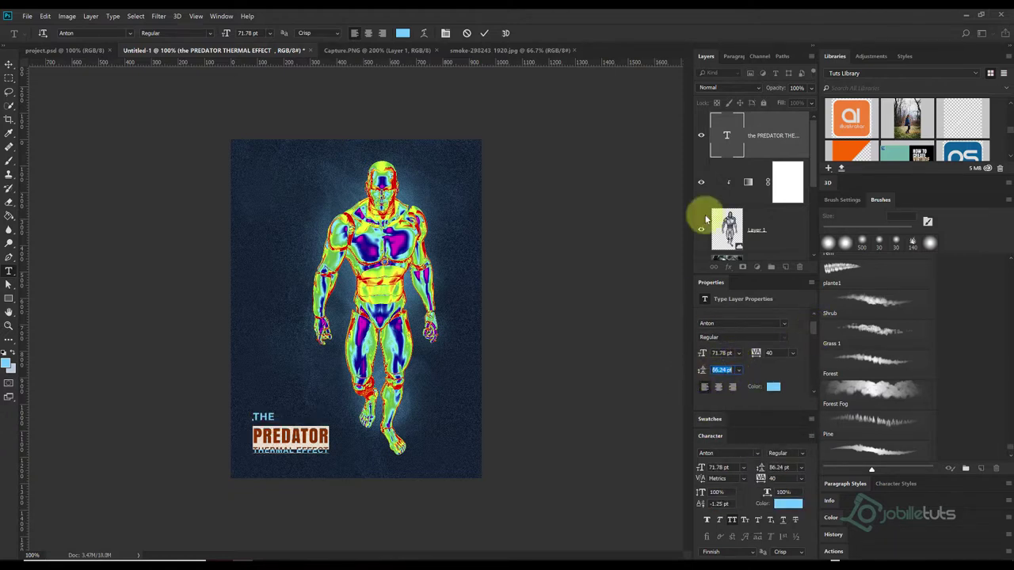
key(Down)
key(Down)
key(Down)
key(Down)
key(Down)
key(Down)
key(Down)
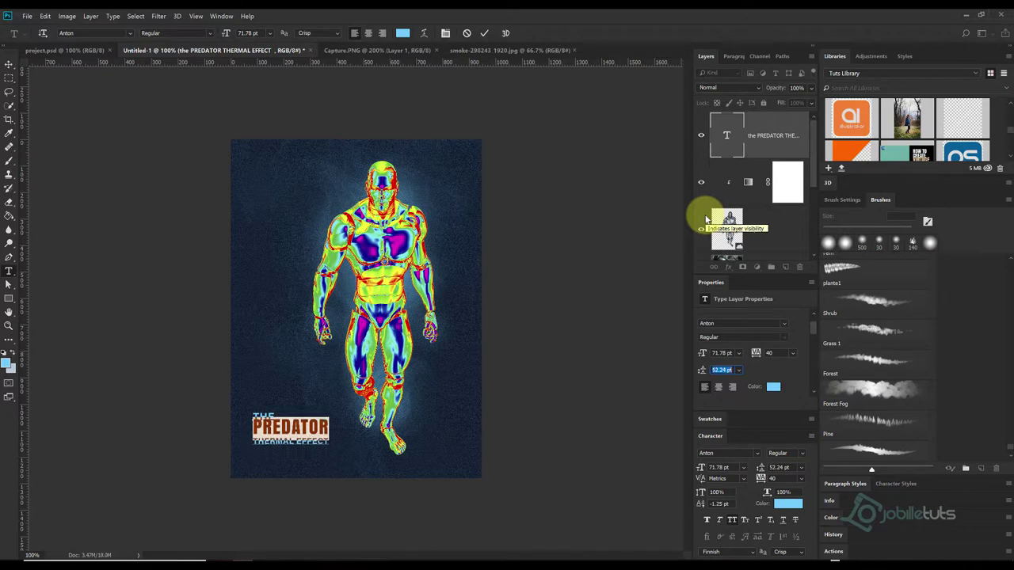
key(Up)
key(Up)
key(Up)
key(Up)
key(Up)
key(Up)
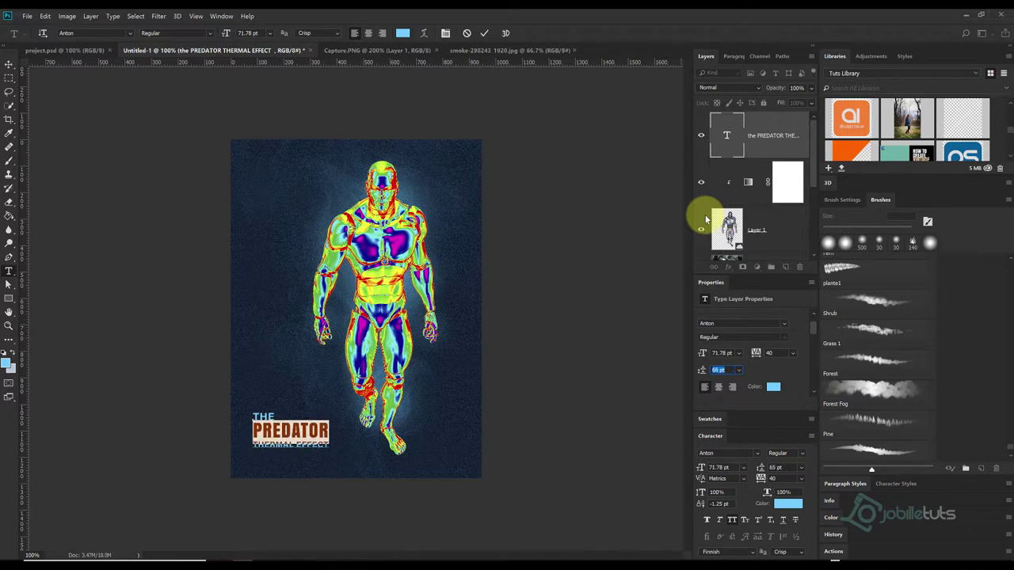
click(412, 313)
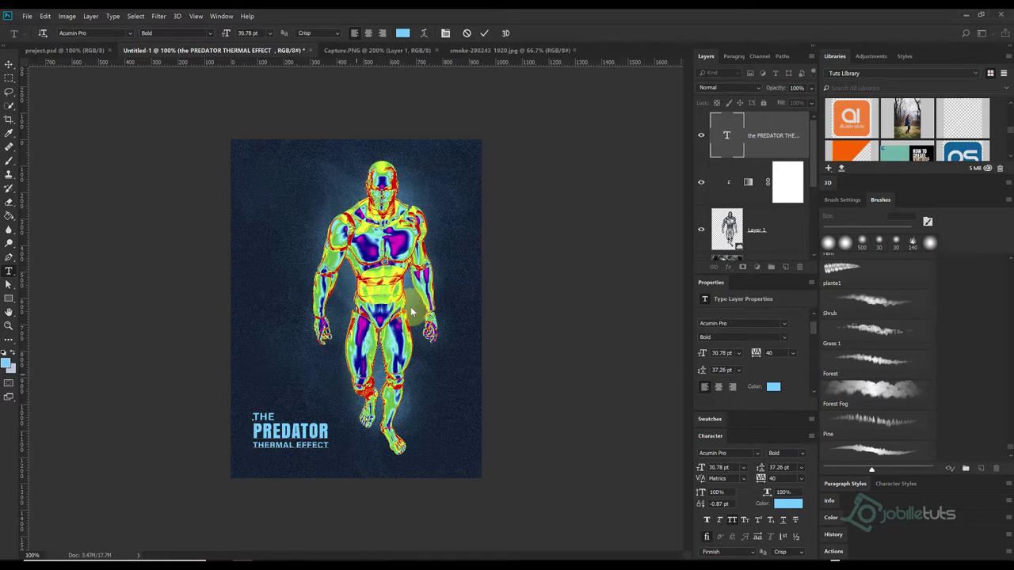
Shrink the word THE to a smaller font size
click(244, 335)
click(271, 418)
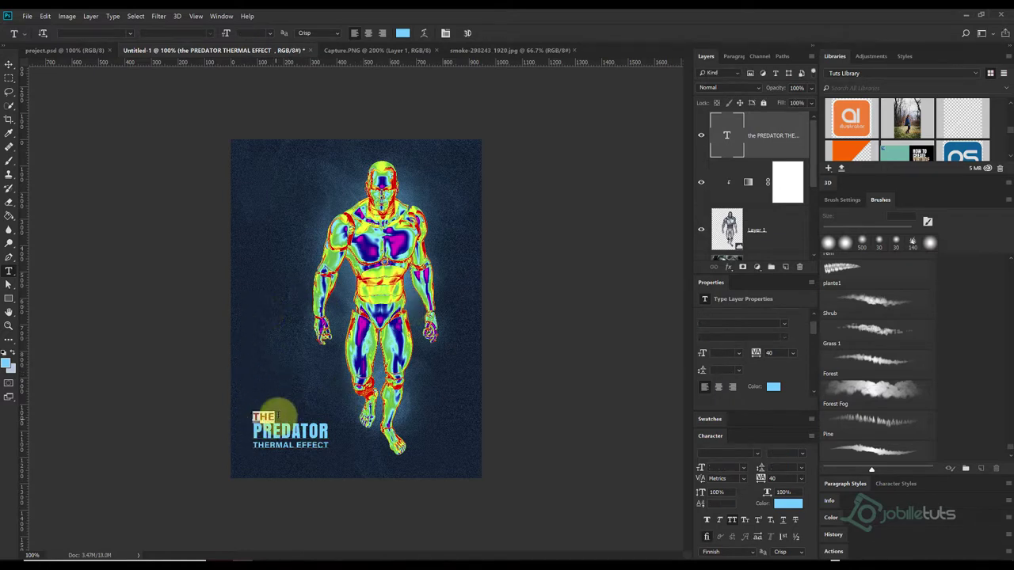
click(735, 353)
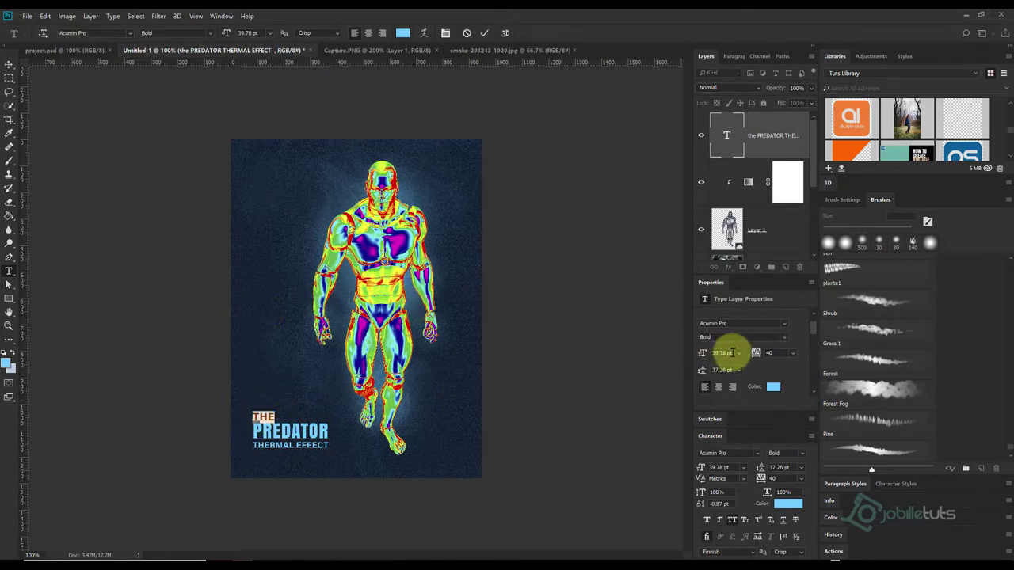
text(26)
click(665, 204)
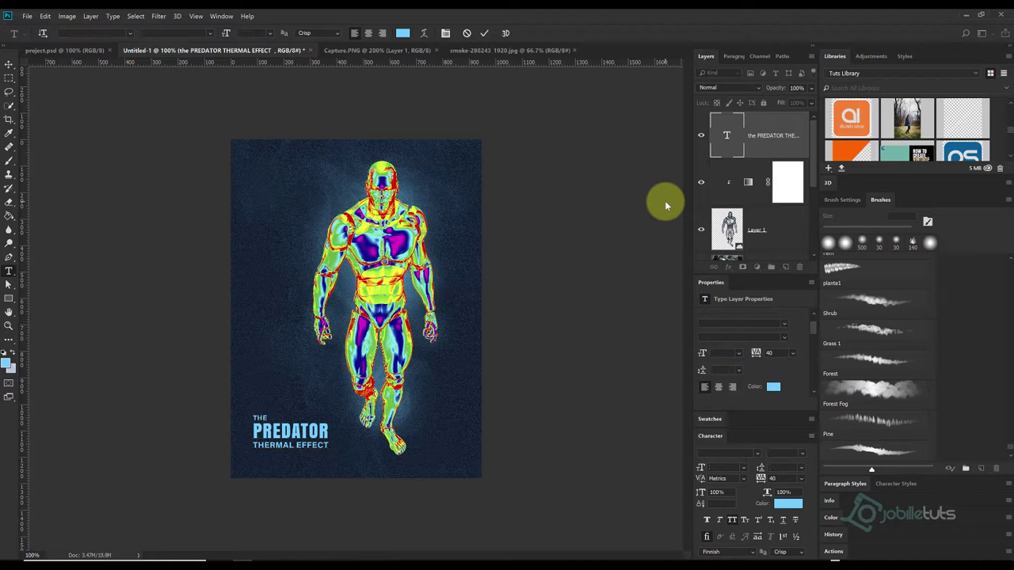
Recolour the title text pale blue #8fd3e4 and deselect the layer
click(773, 387)
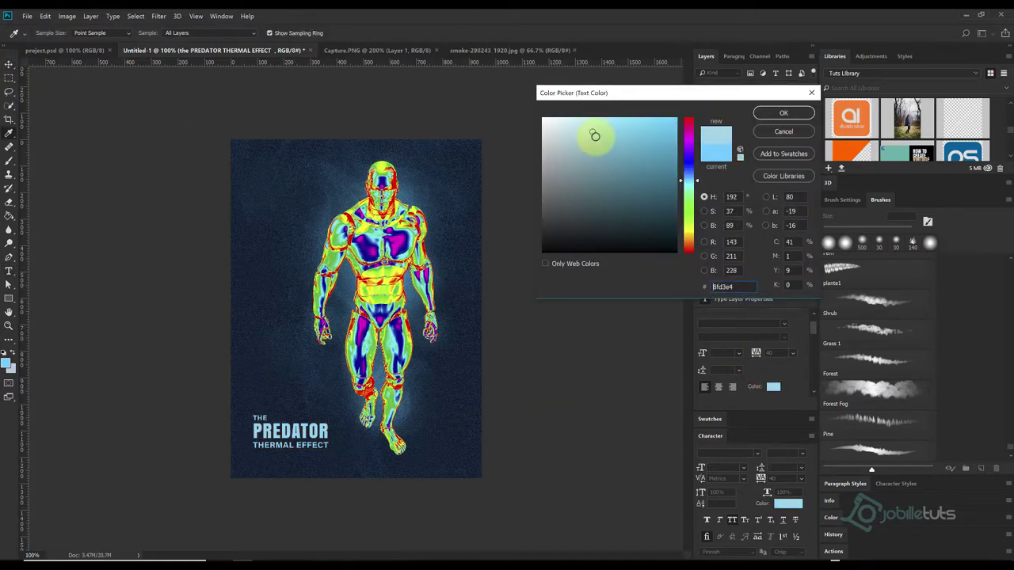
click(784, 114)
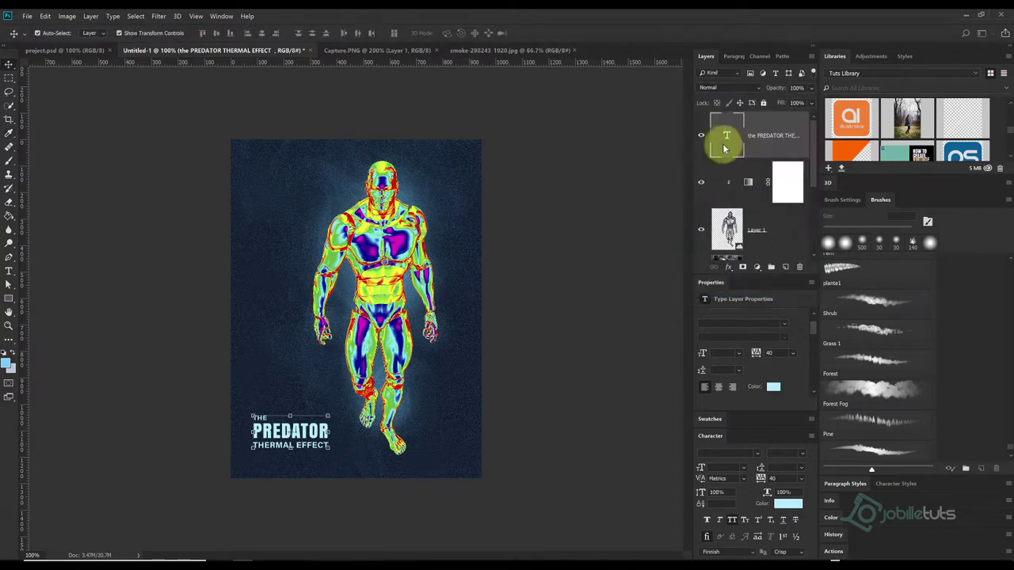
click(563, 321)
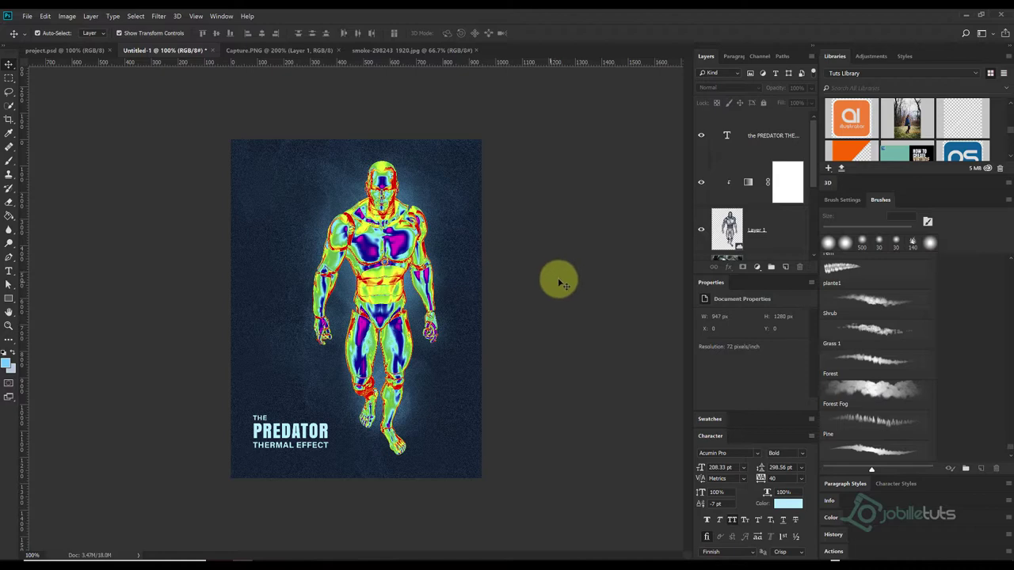
key(Tab)
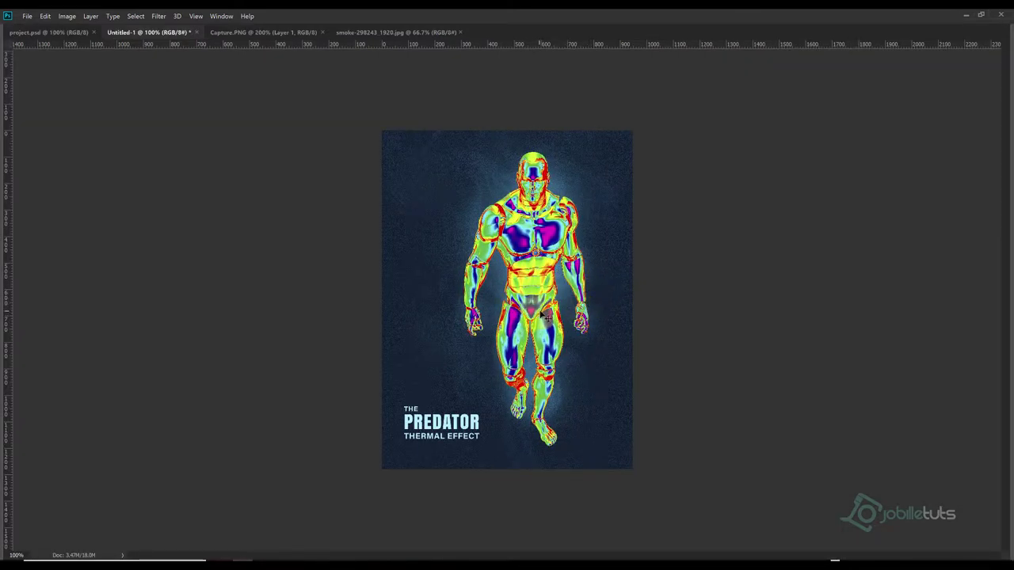
Zoom in to inspect the figure's legs, then zoom back out to the whole poster
key(ctrl+plus)
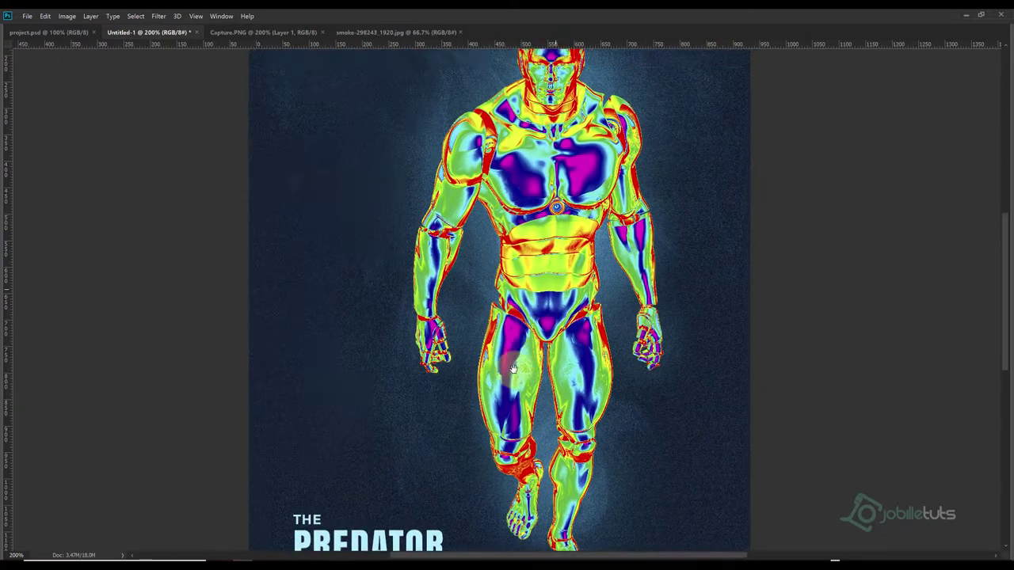
drag(545, 315, 503, 338)
key(ctrl+minus)
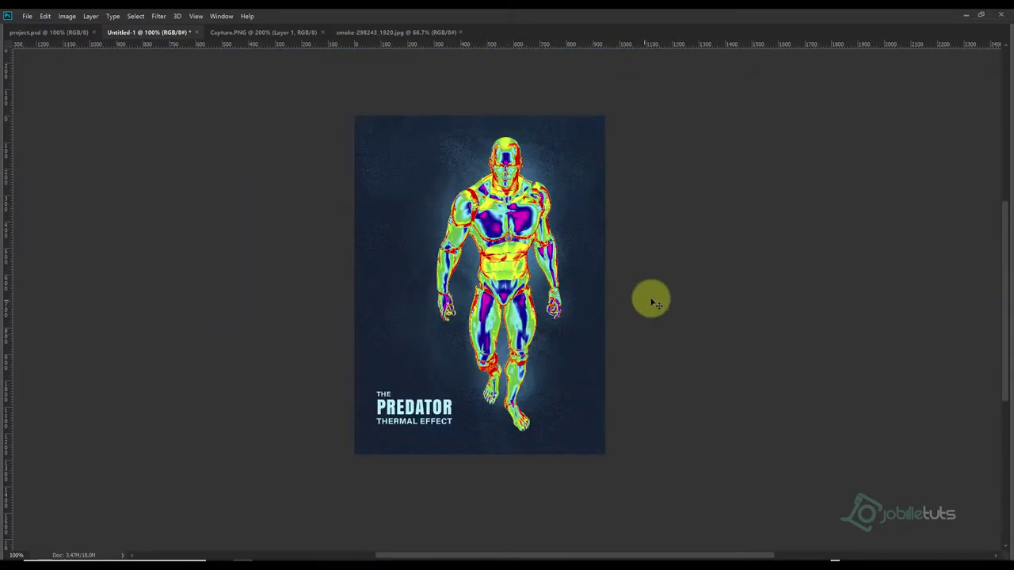